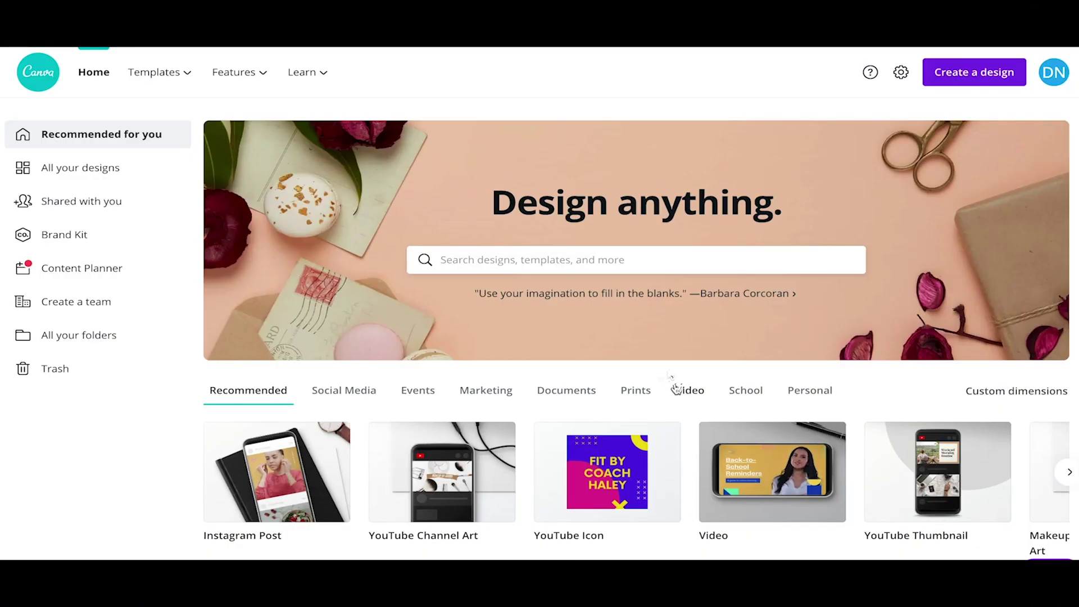
- Create a custom-size design with width 1920 px and height 1080 px
{"action": "mouse_move", "coordinate": [171, 82]}
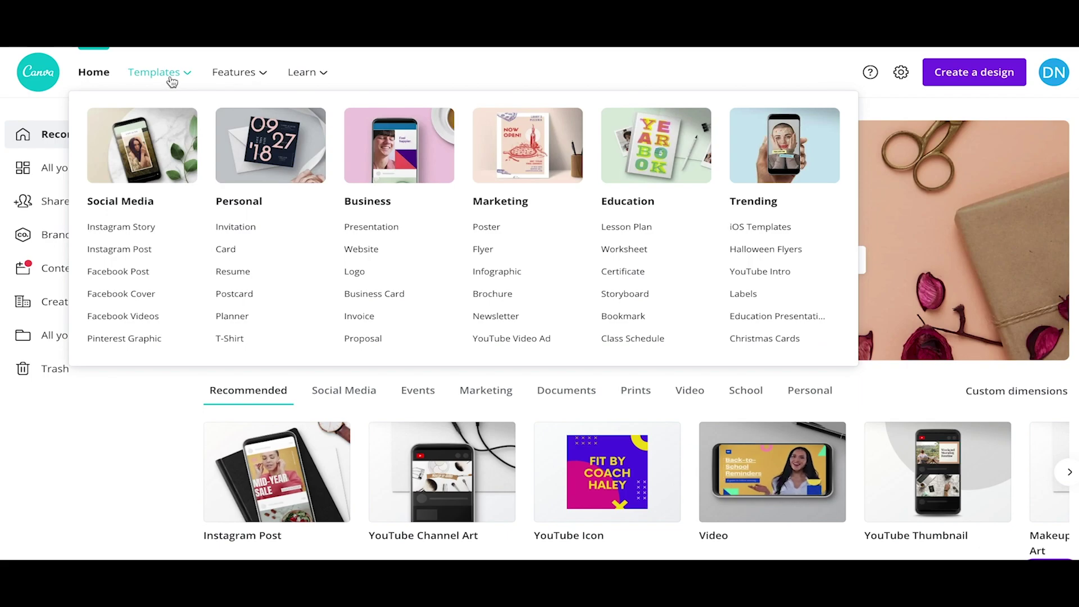
{"action": "mouse_move", "coordinate": [235, 79]}
{"action": "mouse_move", "coordinate": [292, 79]}
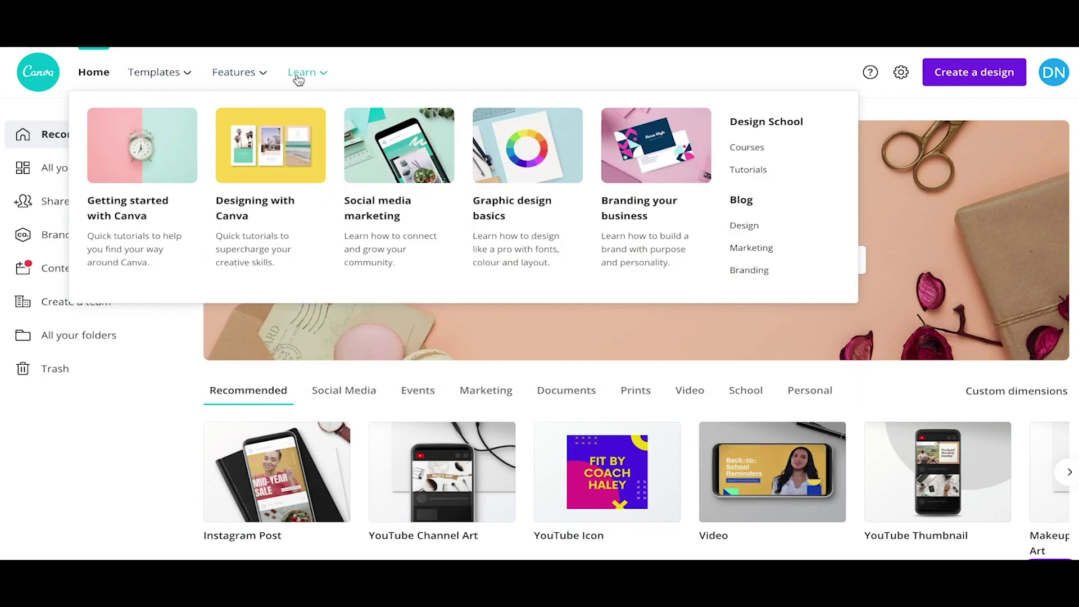
{"action": "left_click", "coordinate": [969, 81]}
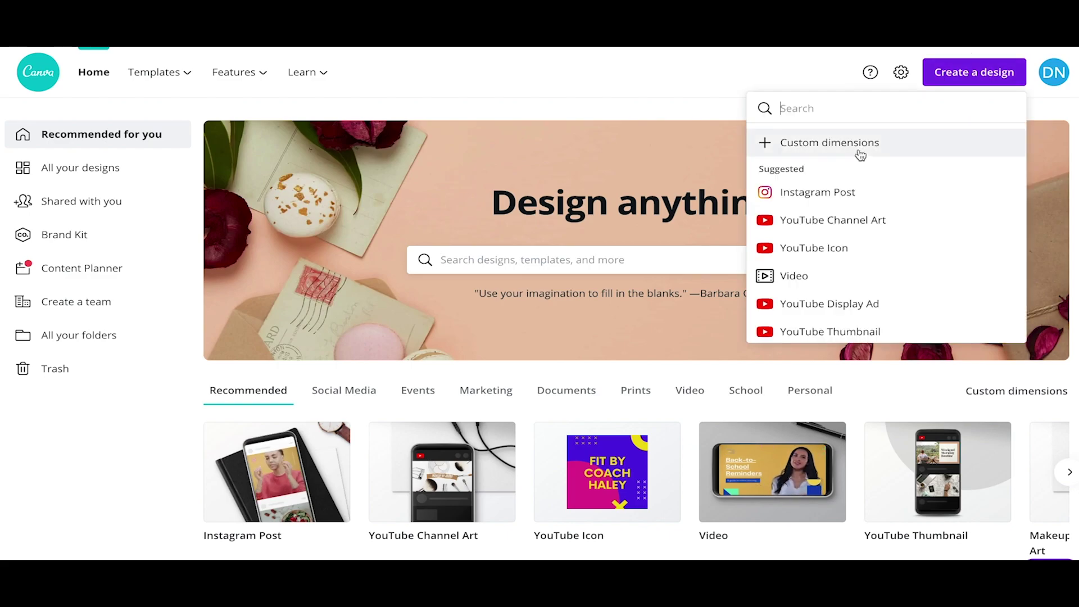
{"action": "left_click", "coordinate": [860, 156]}
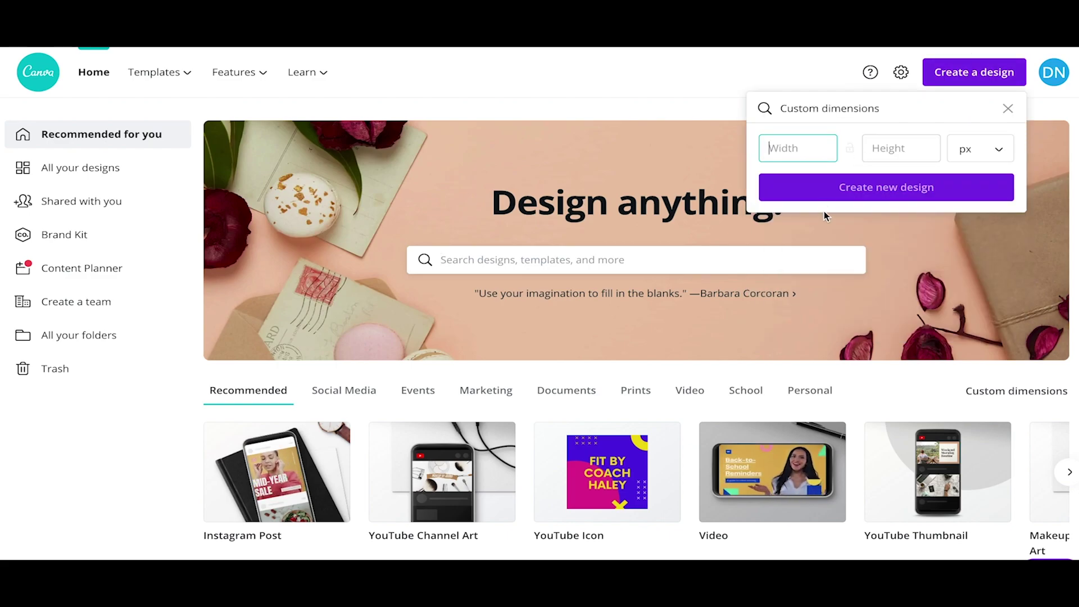
{"action": "type", "text": "1920"}
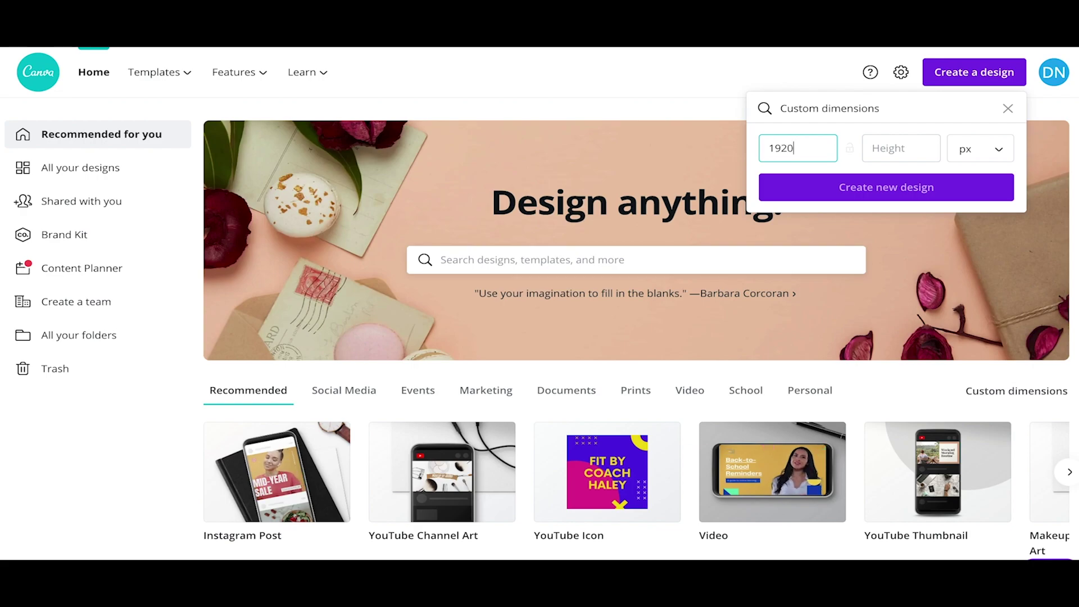
{"action": "key", "text": "Tab"}
{"action": "type", "text": "1080"}
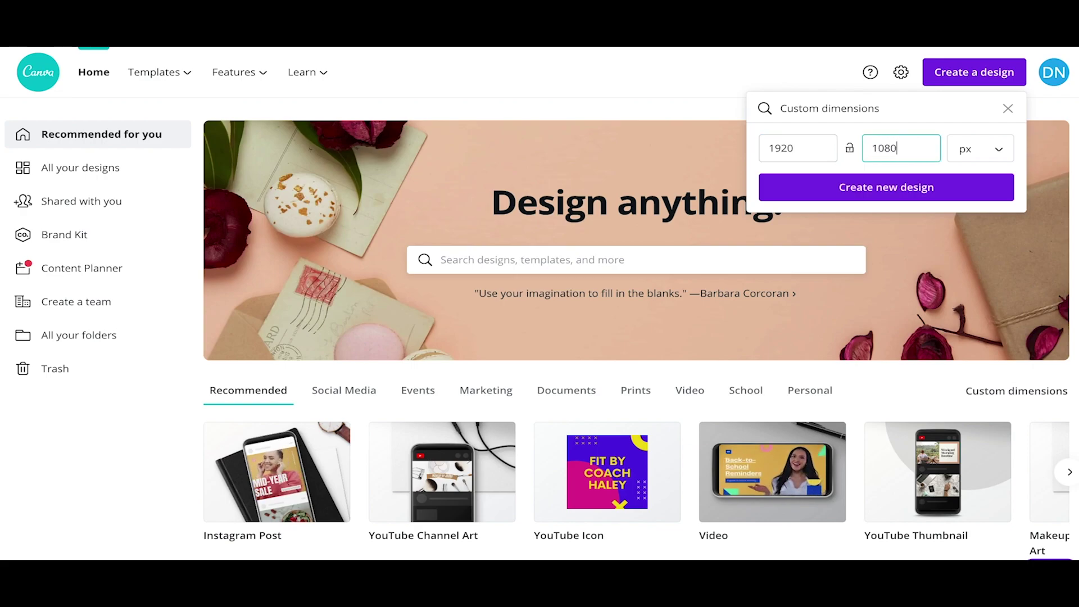
{"action": "left_click", "coordinate": [899, 192]}
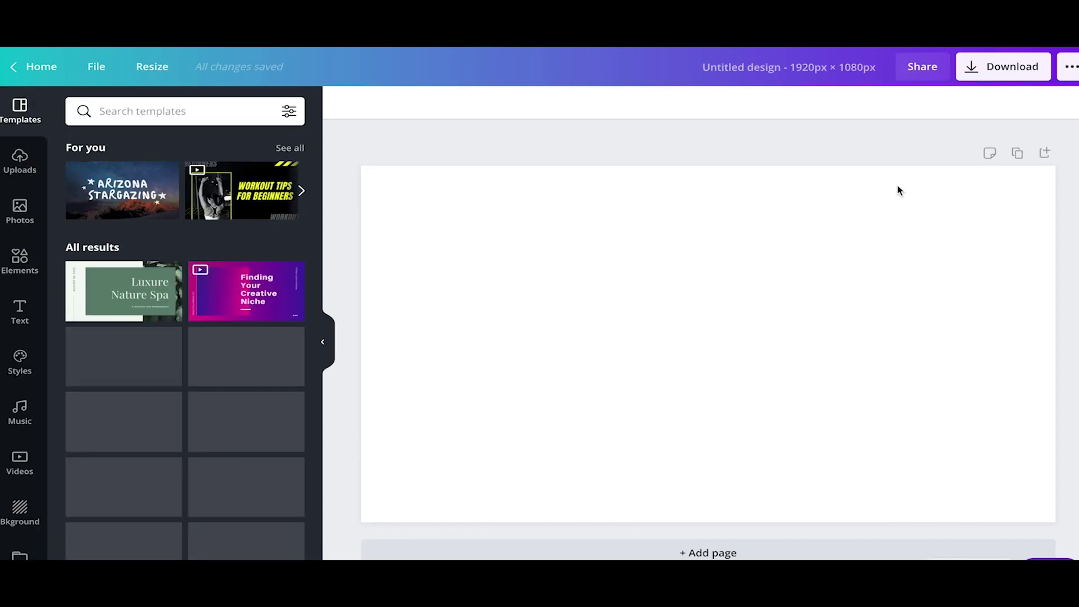
- Colour the page background coral red, then darken it to a muted #D15A5A
{"action": "left_click", "coordinate": [748, 239]}
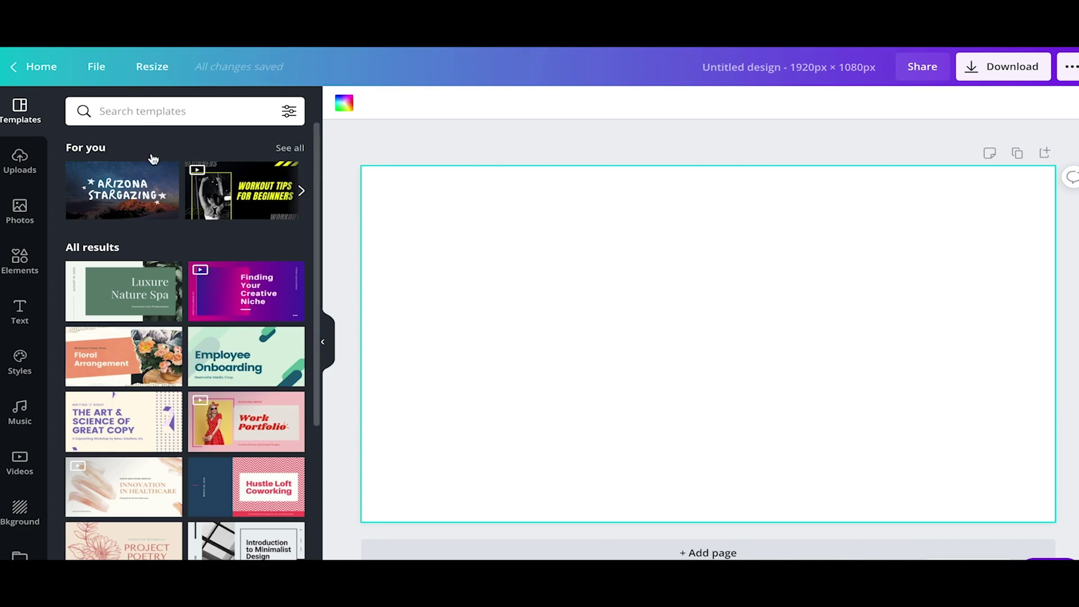
{"action": "left_click", "coordinate": [345, 103]}
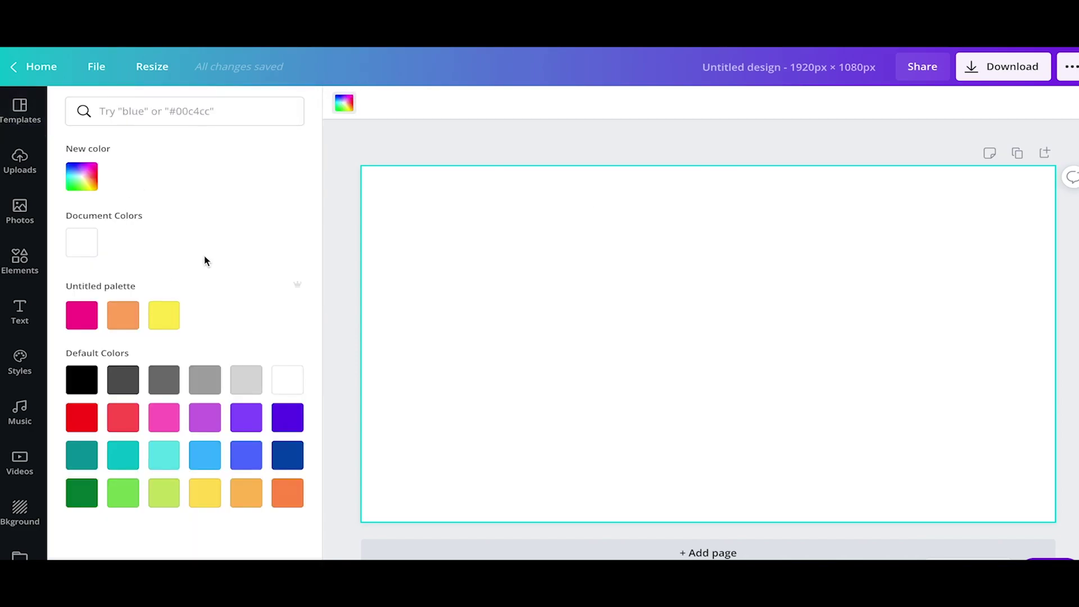
{"action": "left_click", "coordinate": [130, 409]}
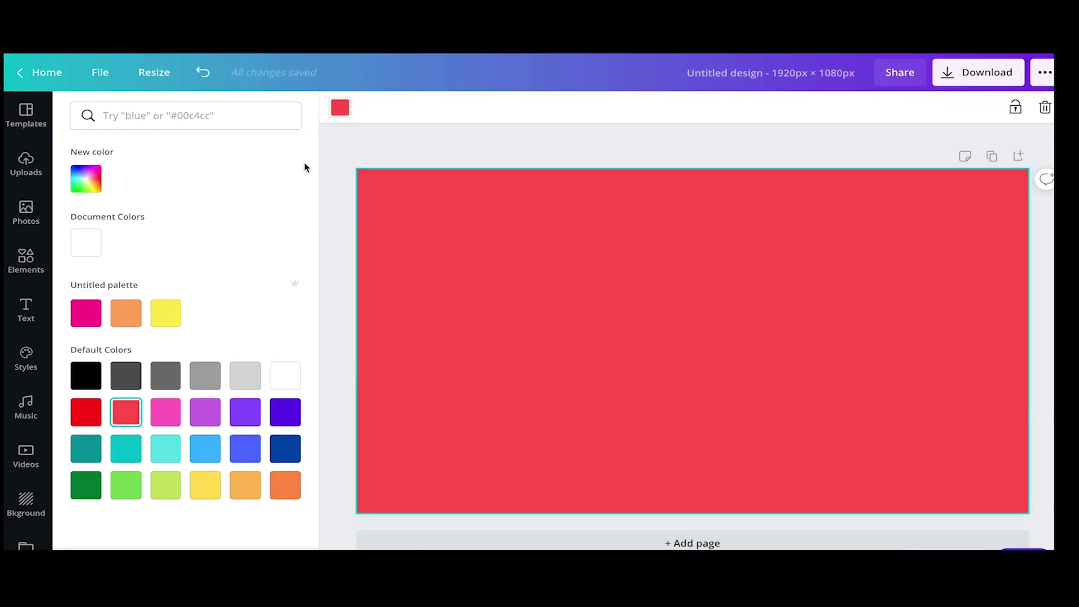
{"action": "left_click", "coordinate": [93, 181]}
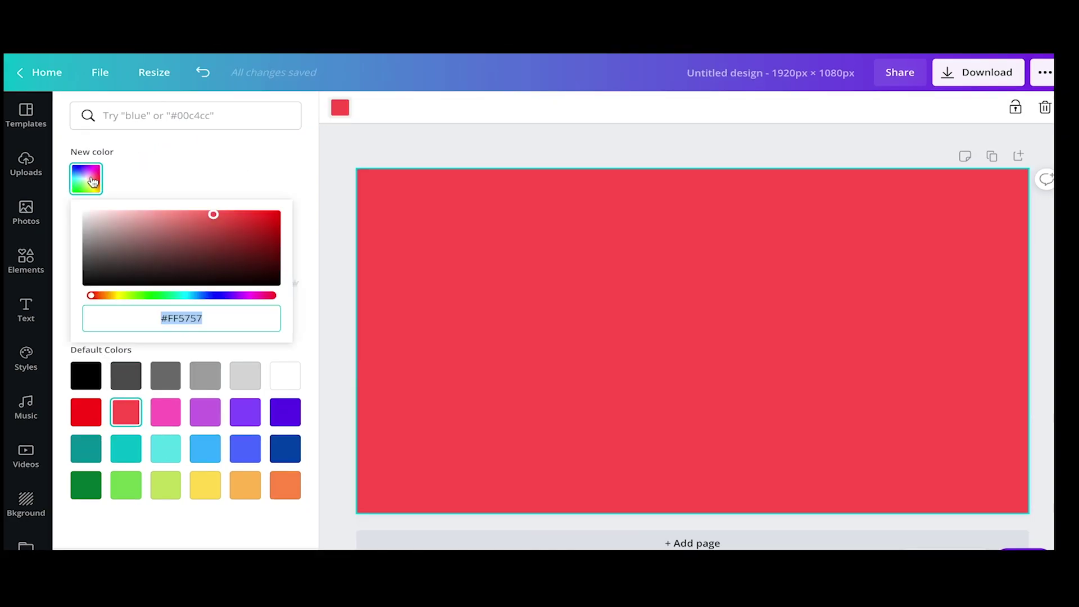
{"action": "left_click_drag", "start_coordinate": [214, 218], "coordinate": [196, 224]}
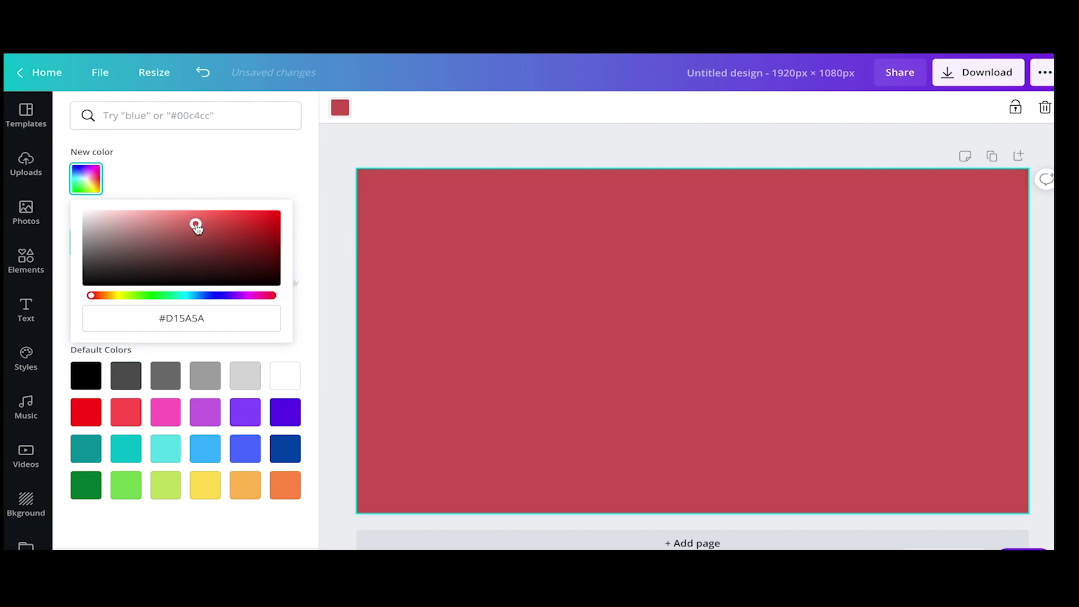
{"action": "left_click", "coordinate": [181, 140]}
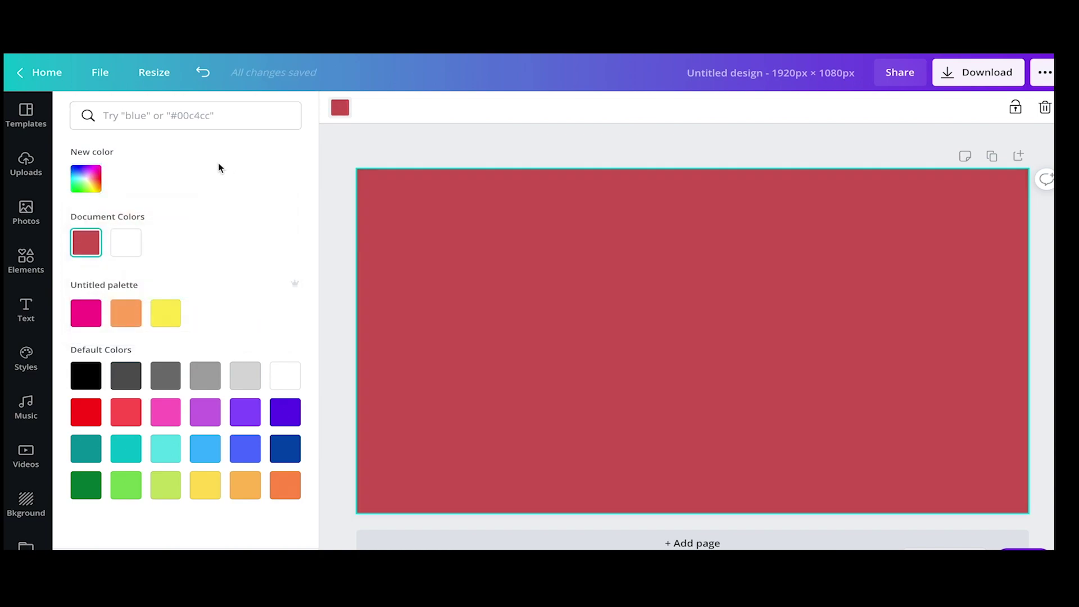
- Add a League Spartan heading reading 'HOW TO CREATE A THUMBNAIL', correcting the misspelled word
{"action": "left_click", "coordinate": [34, 311]}
{"action": "left_click", "coordinate": [174, 181]}
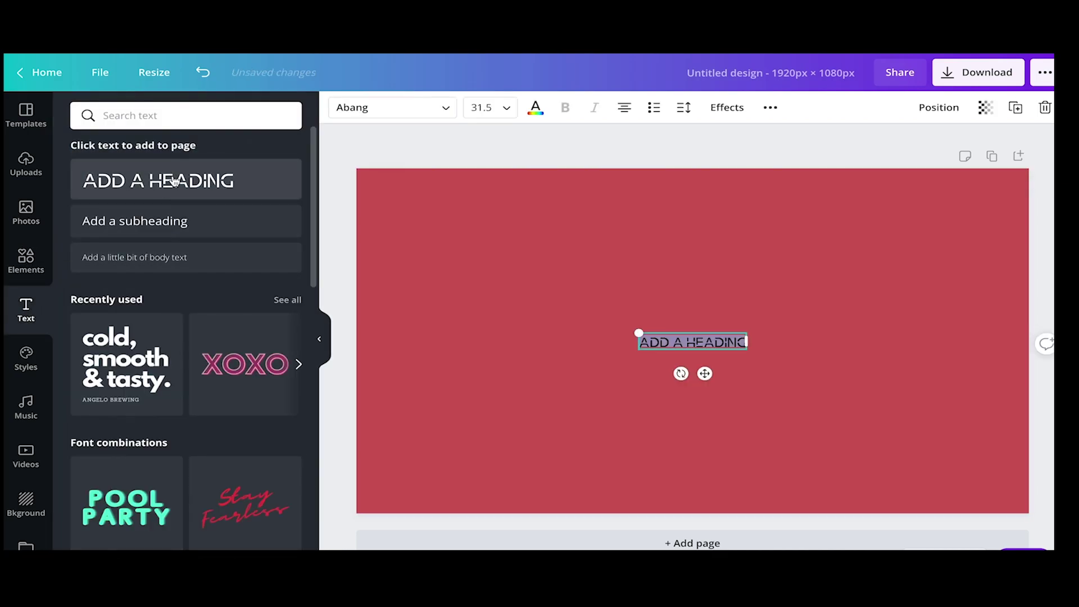
{"action": "left_click", "coordinate": [420, 109]}
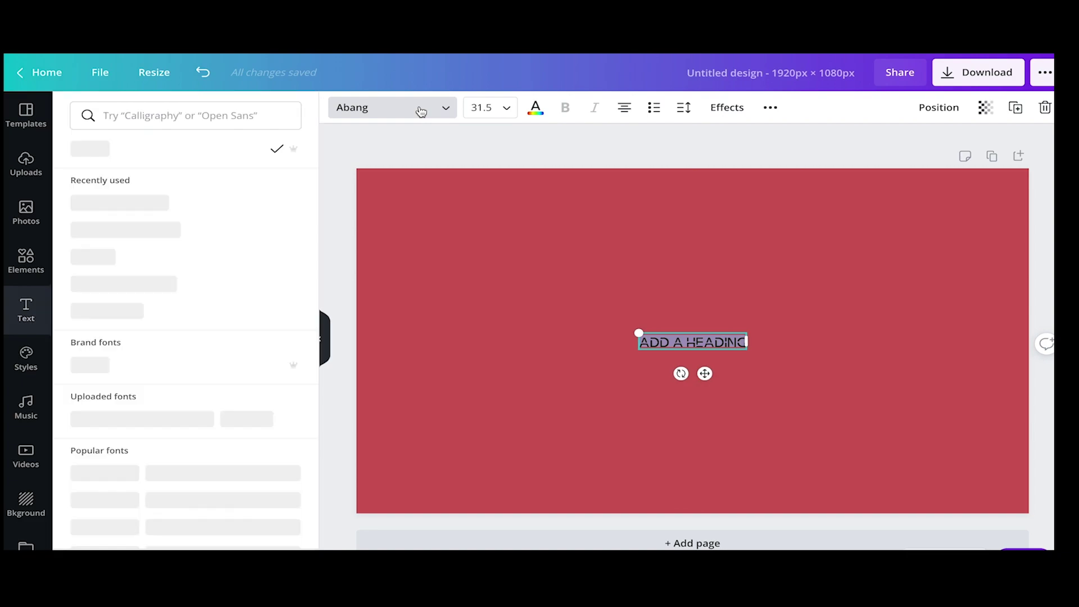
{"action": "left_click", "coordinate": [202, 210]}
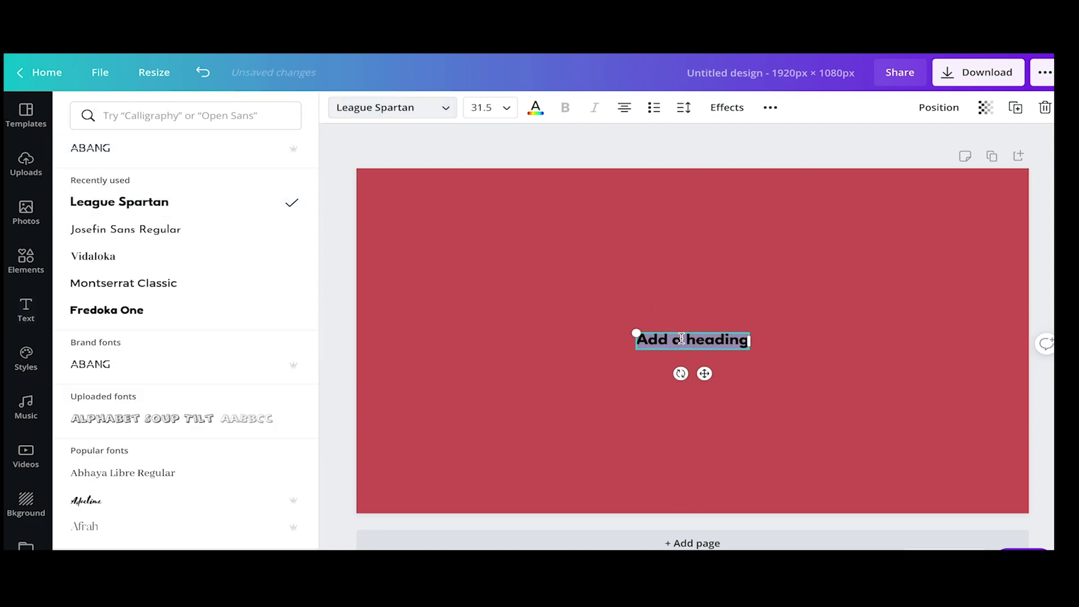
{"action": "type", "text": "HOW TO CRE"}
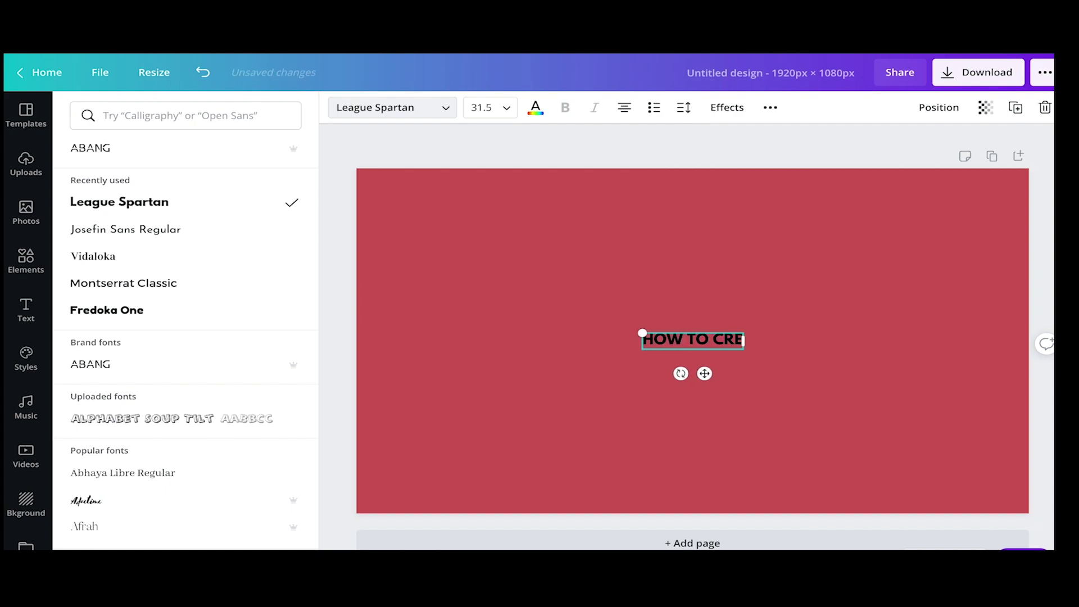
{"action": "type", "text": "EAT A THU"}
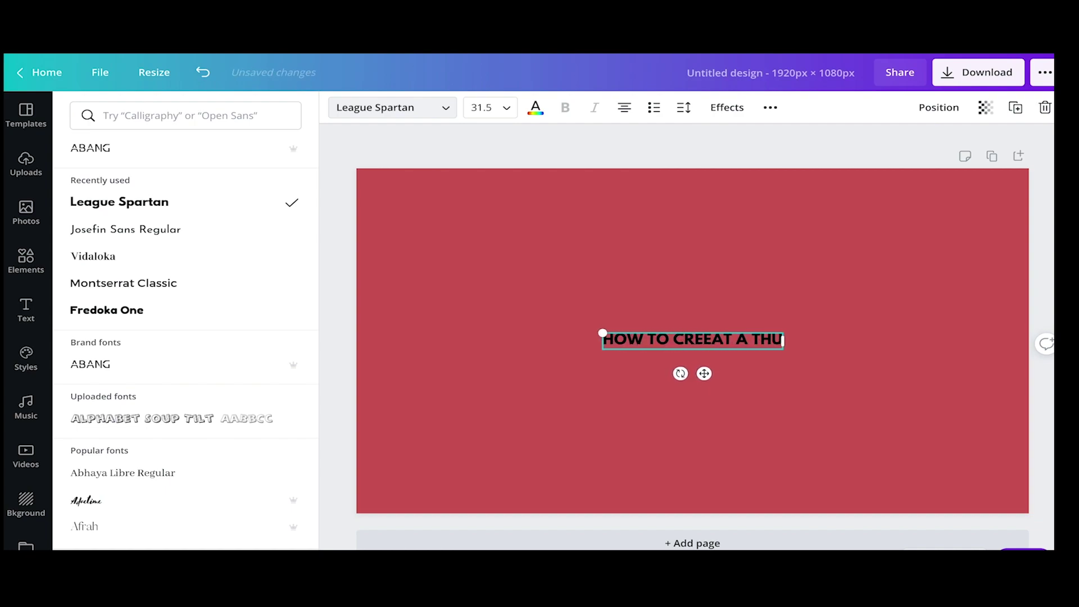
{"action": "type", "text": "MBNAIL"}
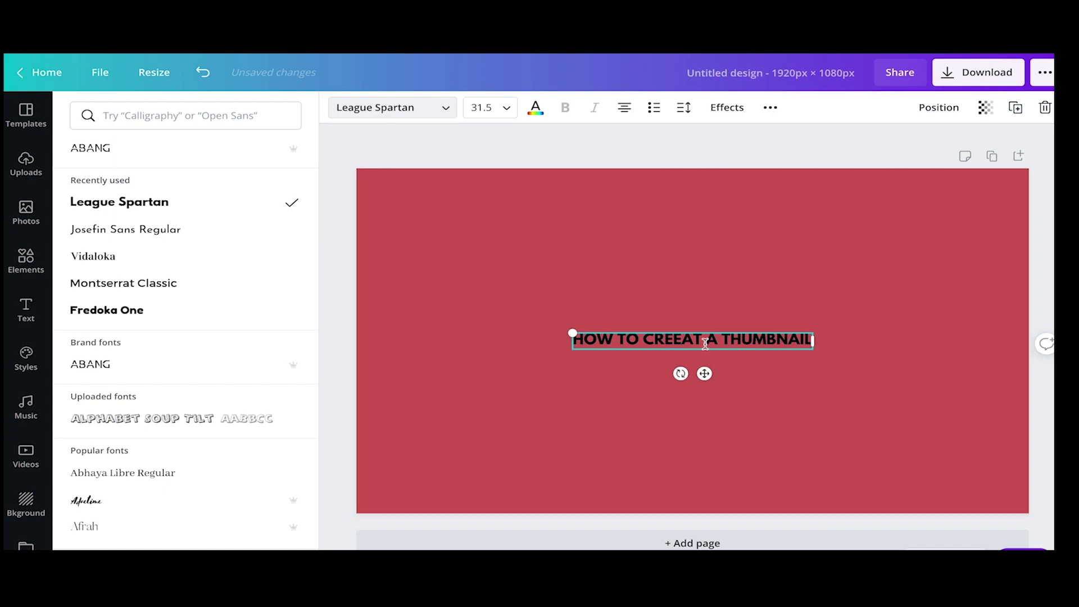
{"action": "triple_click", "coordinate": [702, 339]}
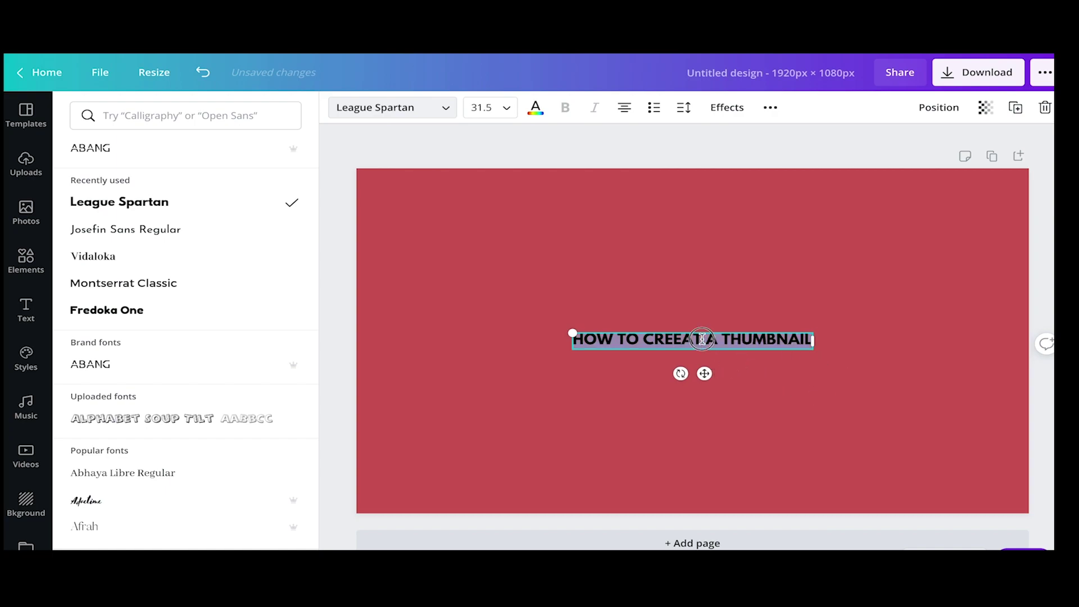
{"action": "double_click", "coordinate": [682, 341]}
{"action": "type", "text": "CREATE"}
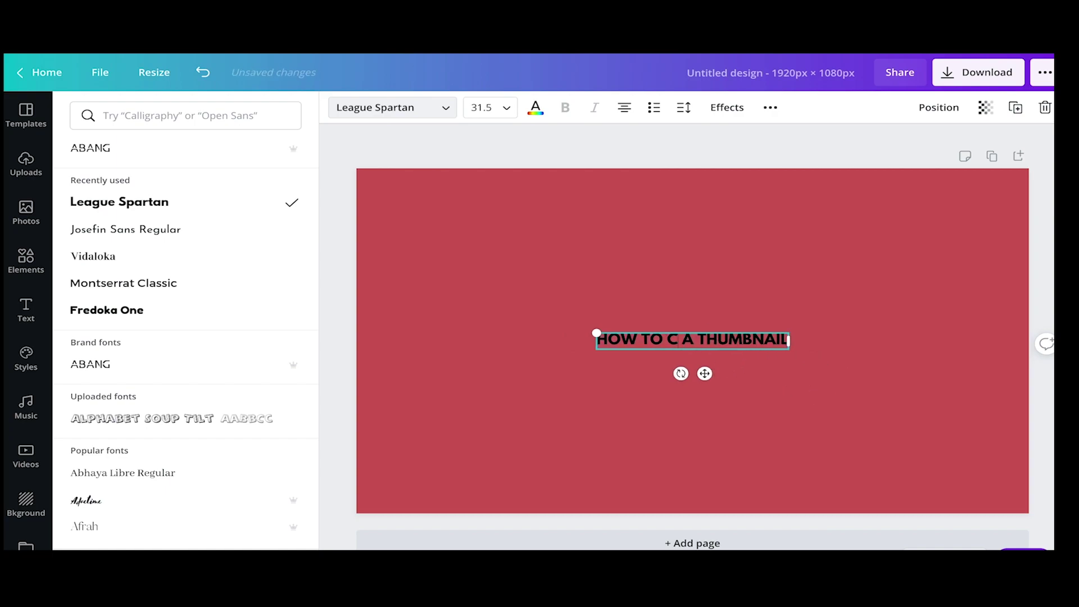
- Set the heading to size 100 and move it to the top of the page
{"action": "triple_click", "coordinate": [716, 337]}
{"action": "left_click", "coordinate": [483, 106]}
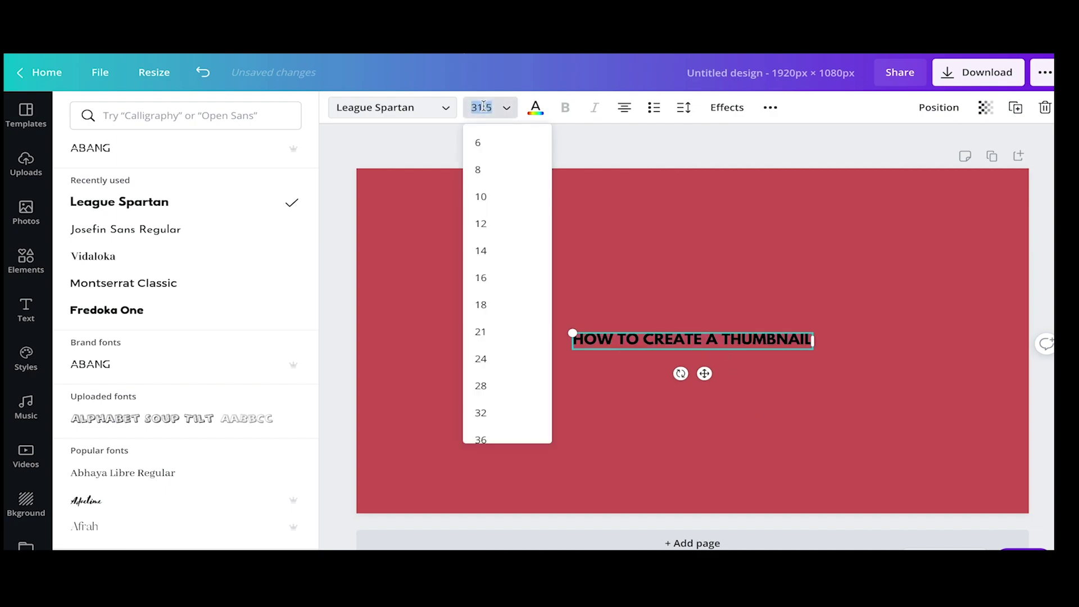
{"action": "key", "text": "Return"}
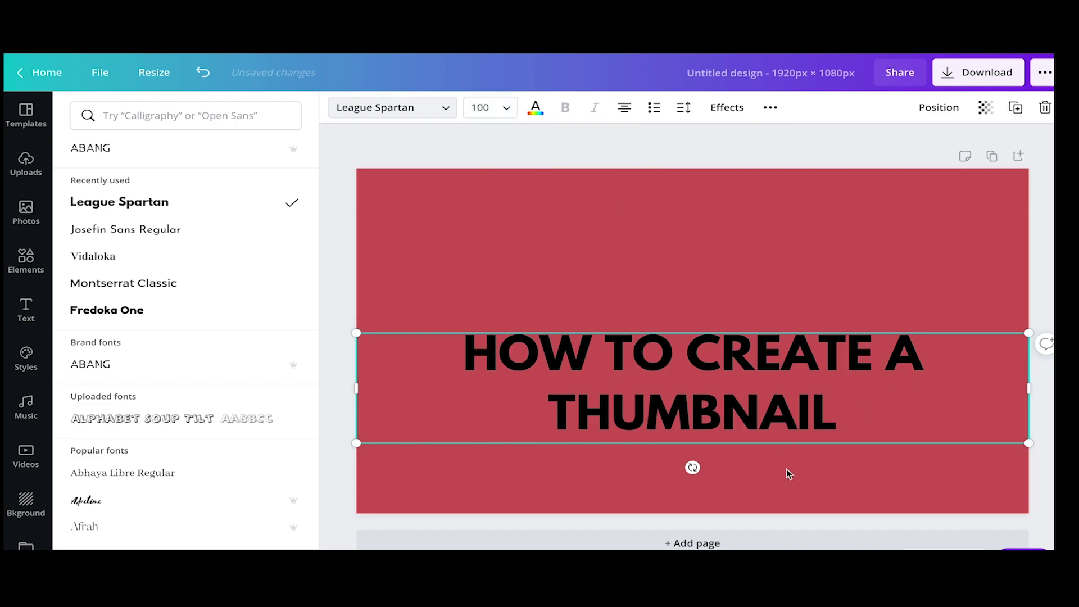
{"action": "left_click_drag", "start_coordinate": [760, 419], "coordinate": [764, 340]}
{"action": "left_click", "coordinate": [764, 315]}
{"action": "left_click_drag", "start_coordinate": [739, 390], "coordinate": [738, 253]}
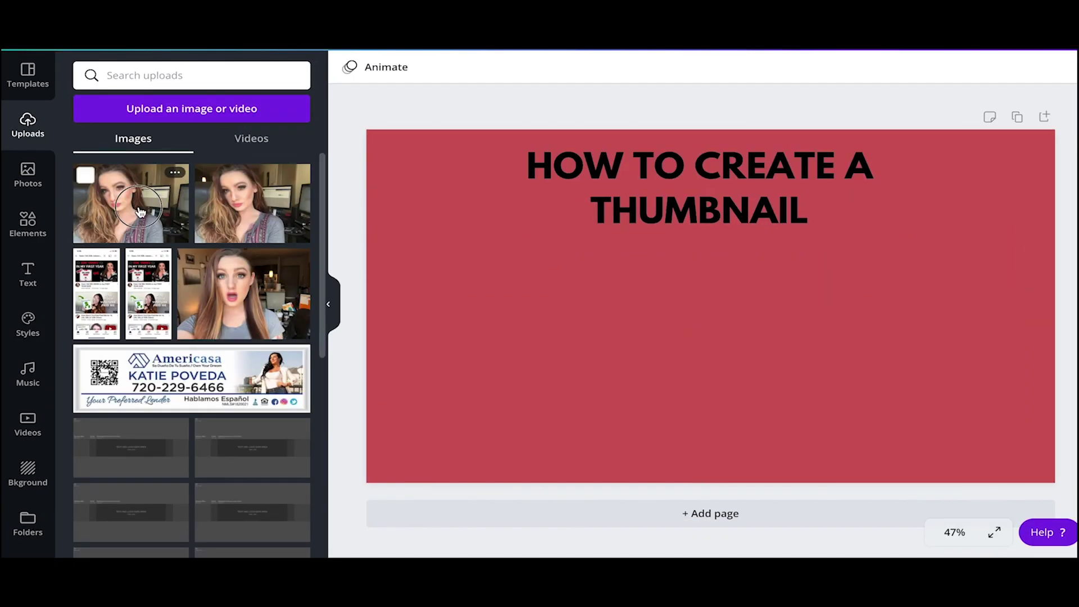
- Add the woman's portrait photo to the page and run Background Remover on it
{"action": "left_click", "coordinate": [140, 211]}
{"action": "left_click_drag", "start_coordinate": [744, 291], "coordinate": [600, 331]}
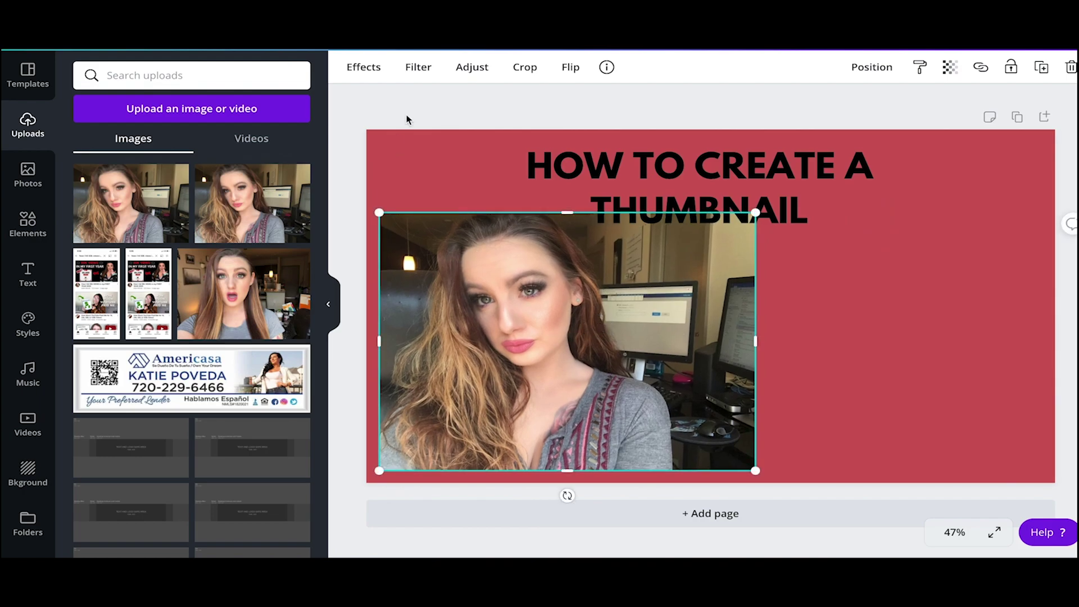
{"action": "left_click", "coordinate": [375, 67]}
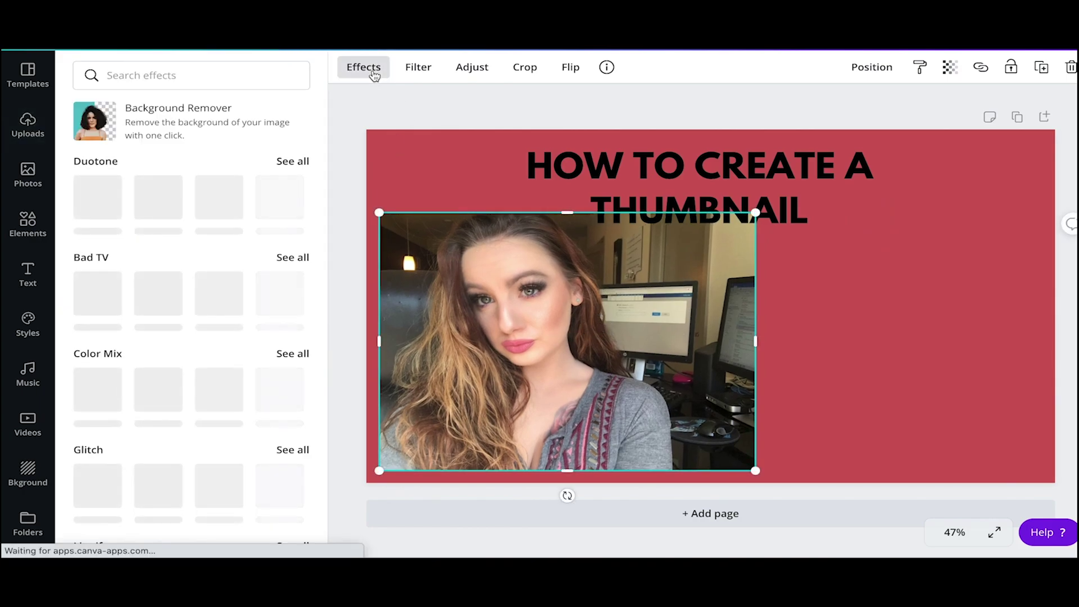
{"action": "left_click", "coordinate": [238, 124]}
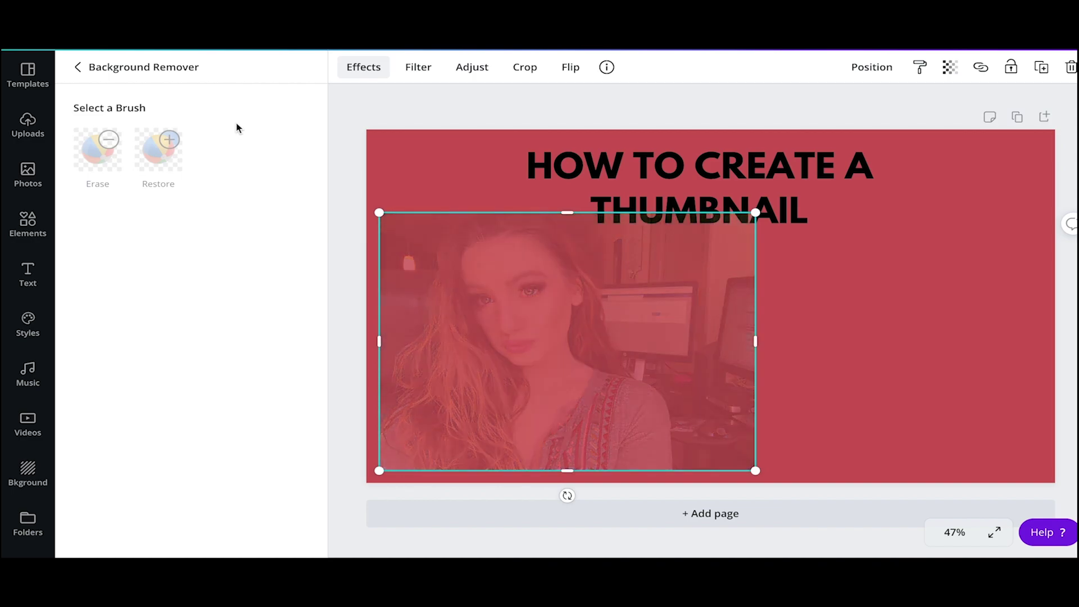
- Stretch the cutout woman to the canvas top and left edges, nudging the heading right
{"action": "left_click_drag", "start_coordinate": [624, 377], "coordinate": [601, 294]}
{"action": "left_click", "coordinate": [910, 202]}
{"action": "left_click_drag", "start_coordinate": [821, 190], "coordinate": [888, 189]}
{"action": "left_click_drag", "start_coordinate": [535, 325], "coordinate": [550, 419]}
{"action": "left_click_drag", "start_coordinate": [591, 224], "coordinate": [586, 131]}
{"action": "left_click_drag", "start_coordinate": [506, 351], "coordinate": [552, 349]}
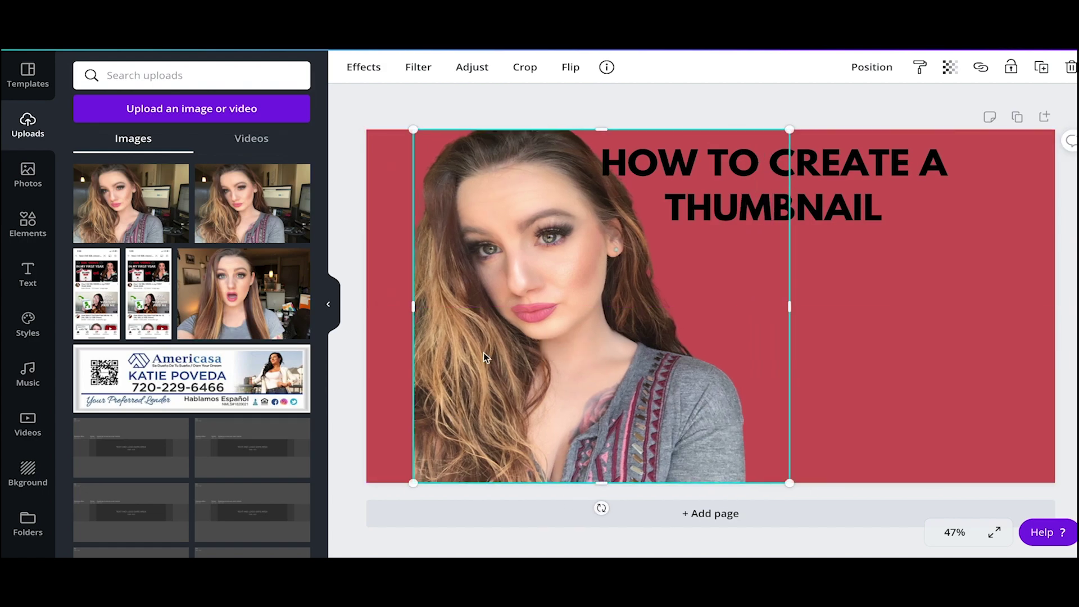
{"action": "left_click_drag", "start_coordinate": [403, 373], "coordinate": [360, 369]}
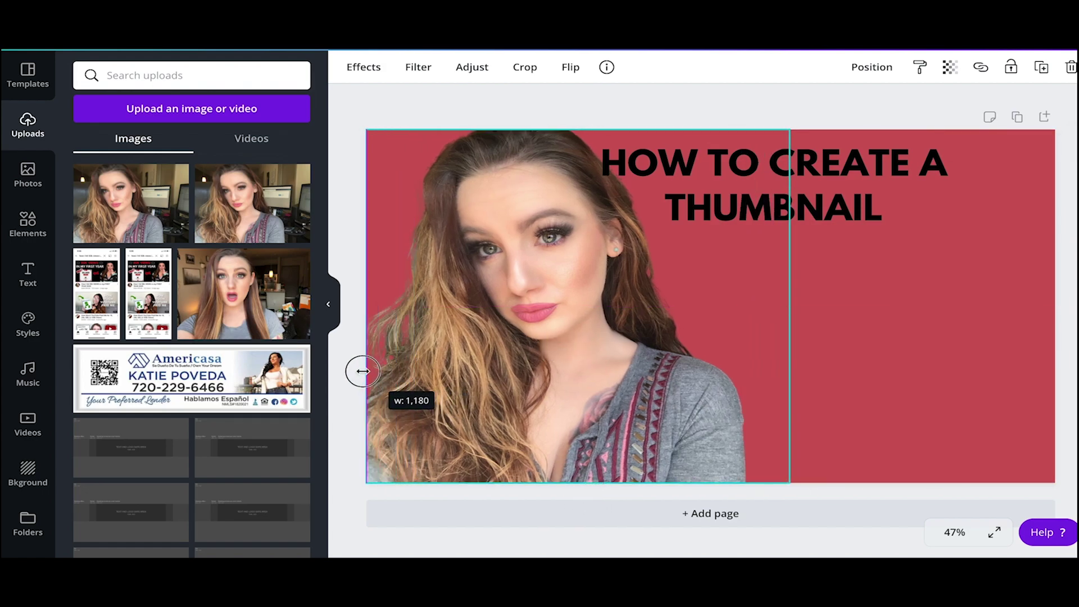
- Shift the heading further right and select all of its text
{"action": "left_click", "coordinate": [840, 198]}
{"action": "left_click_drag", "start_coordinate": [839, 198], "coordinate": [881, 198]}
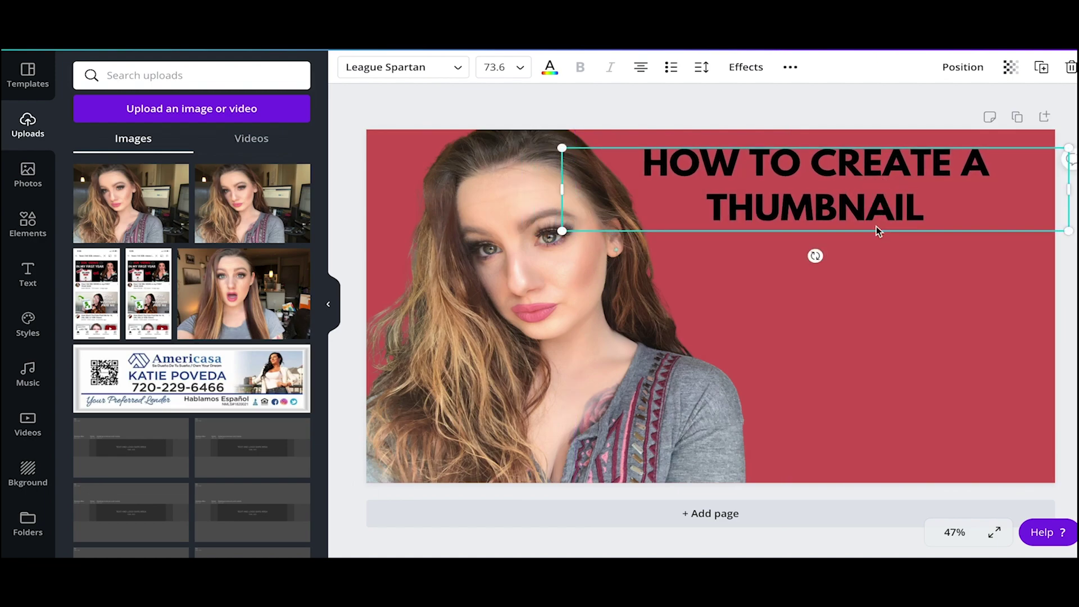
{"action": "double_click", "coordinate": [877, 217]}
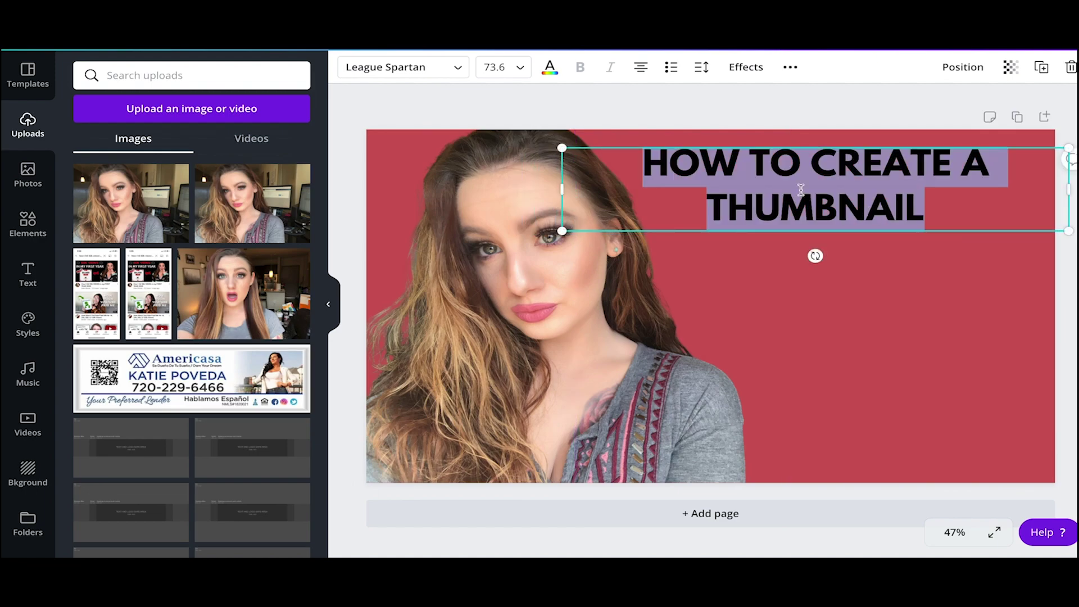
{"action": "left_click", "coordinate": [746, 67]}
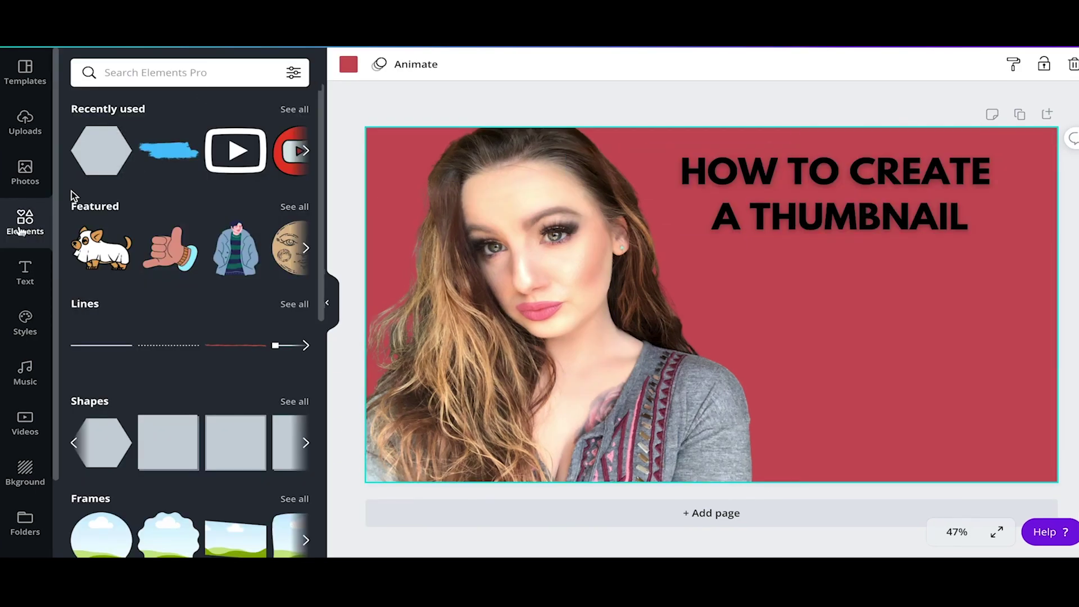
- Add a 'paint' brush-stroke element, colour it white, and place it below the heading
{"action": "left_click", "coordinate": [166, 73]}
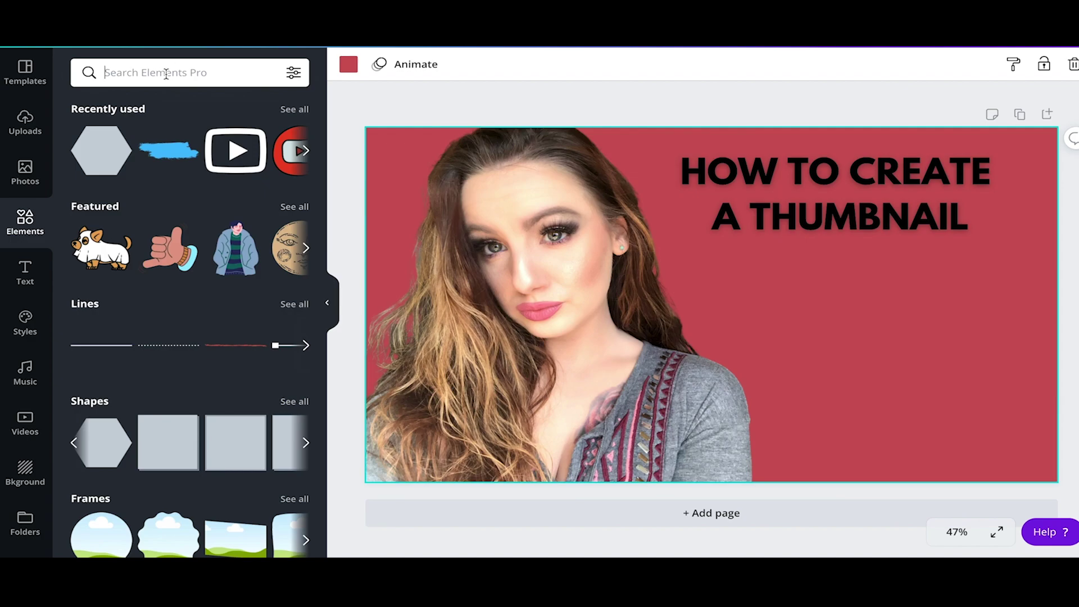
{"action": "type", "text": "paint"}
{"action": "key", "text": "Return"}
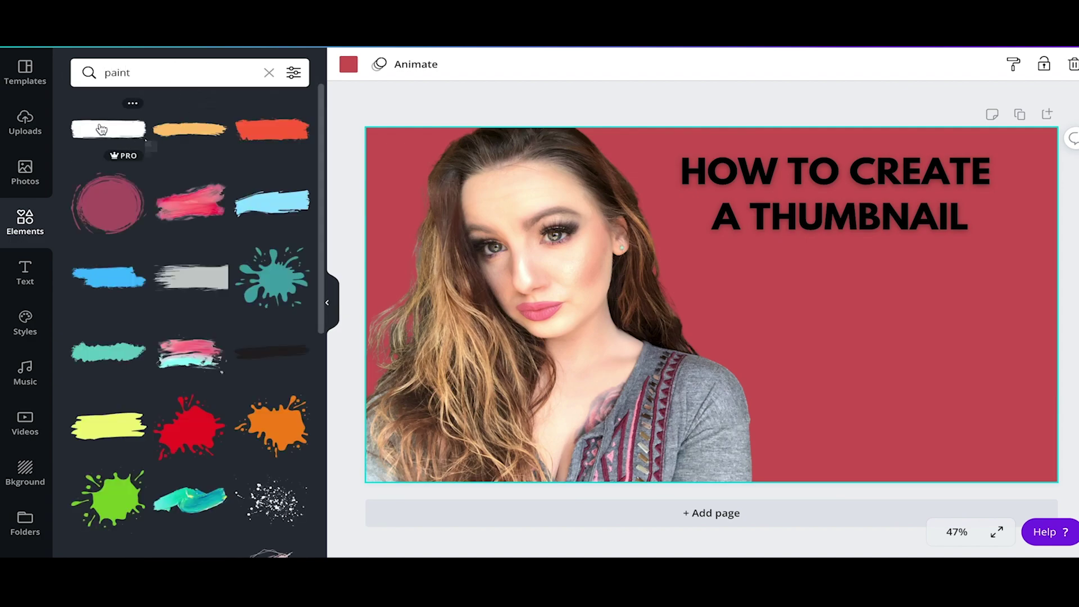
{"action": "left_click", "coordinate": [102, 129]}
{"action": "mouse_move", "coordinate": [684, 308]}
{"action": "left_mouse_down"}
{"action": "mouse_move", "coordinate": [797, 171]}
{"action": "mouse_move", "coordinate": [777, 186]}
{"action": "mouse_move", "coordinate": [804, 172]}
{"action": "left_mouse_up"}
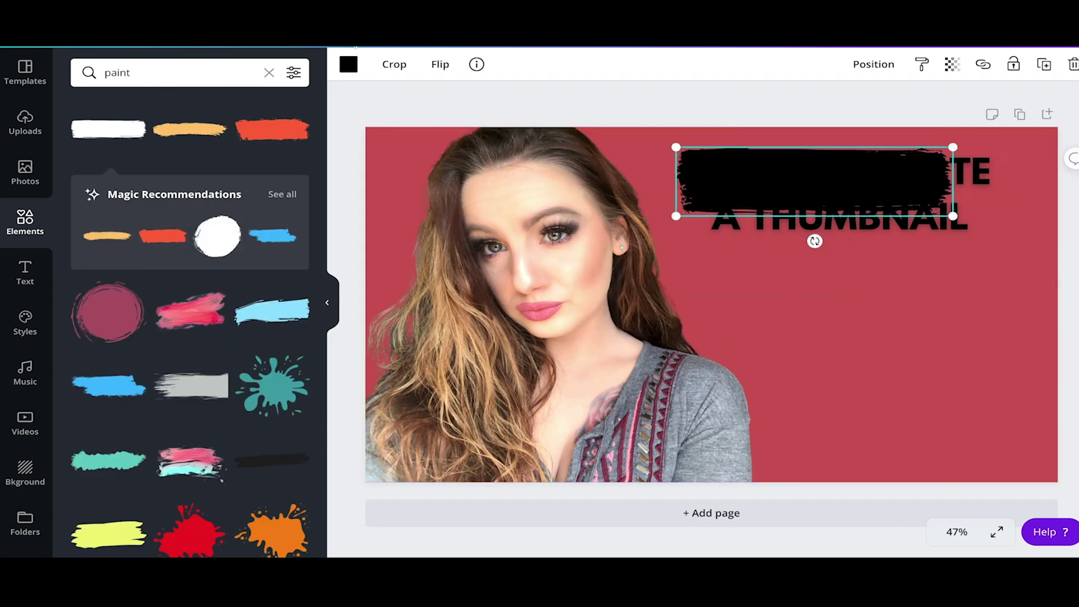
{"action": "left_click", "coordinate": [349, 65]}
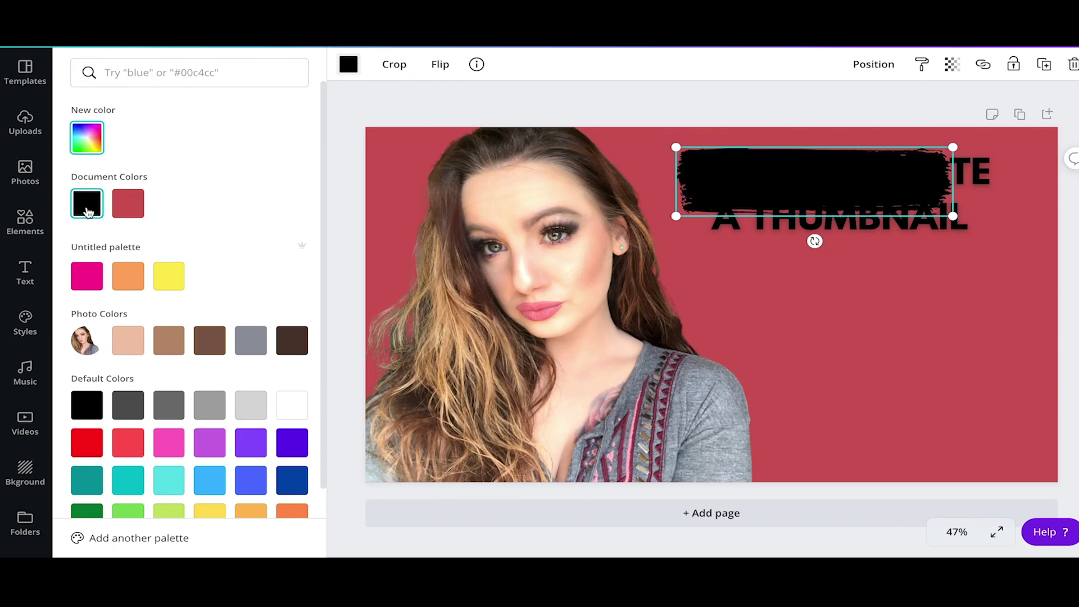
{"action": "left_click", "coordinate": [285, 408]}
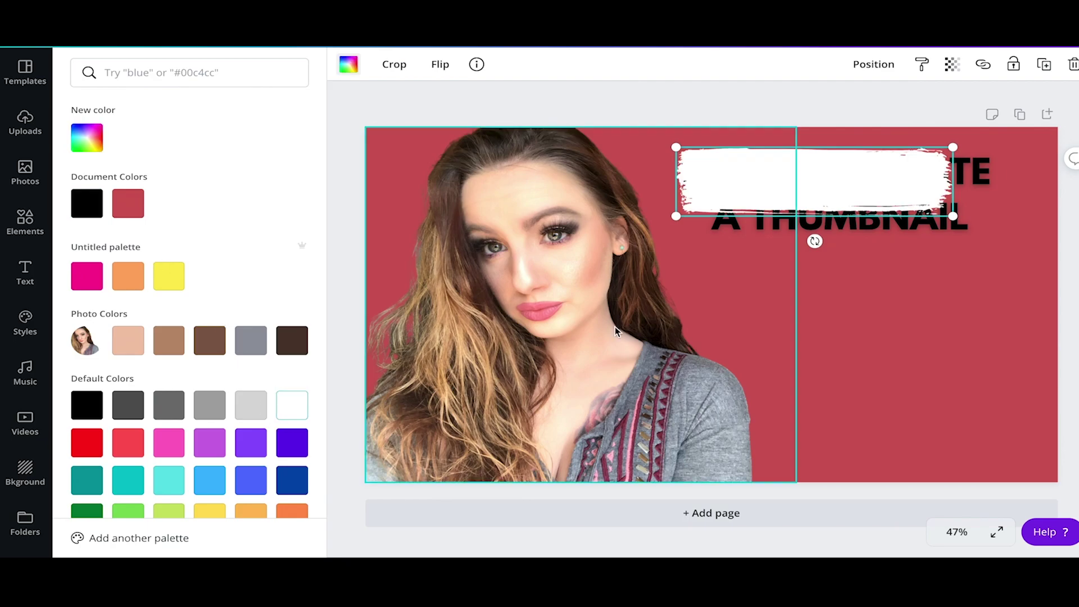
{"action": "left_click_drag", "start_coordinate": [783, 193], "coordinate": [797, 287]}
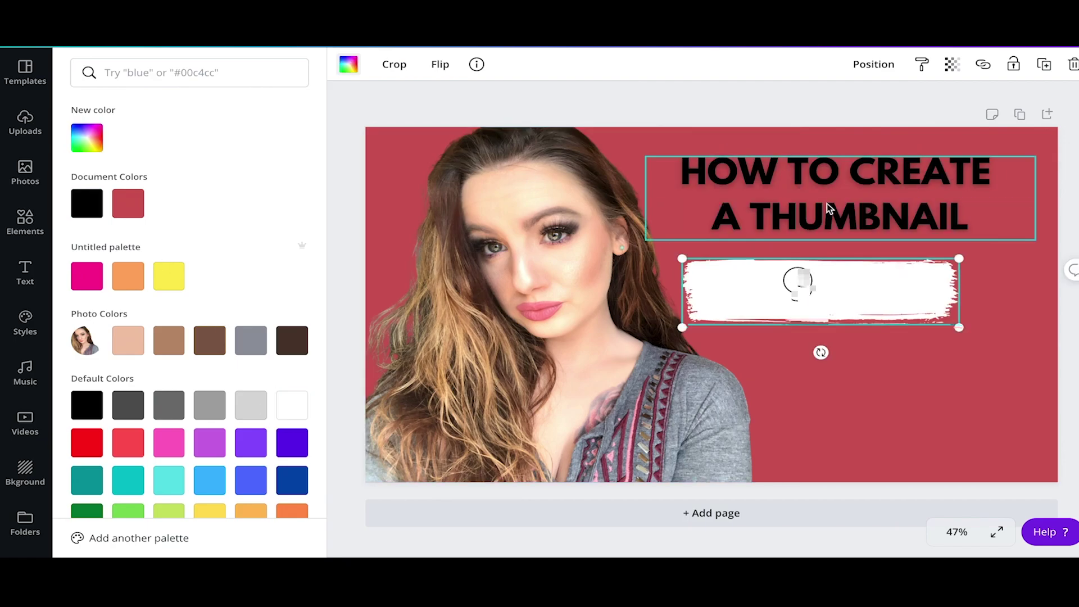
- Put a duplicate of the heading on the white stroke, delete the original, and realign the stroke
{"action": "left_click", "coordinate": [830, 208]}
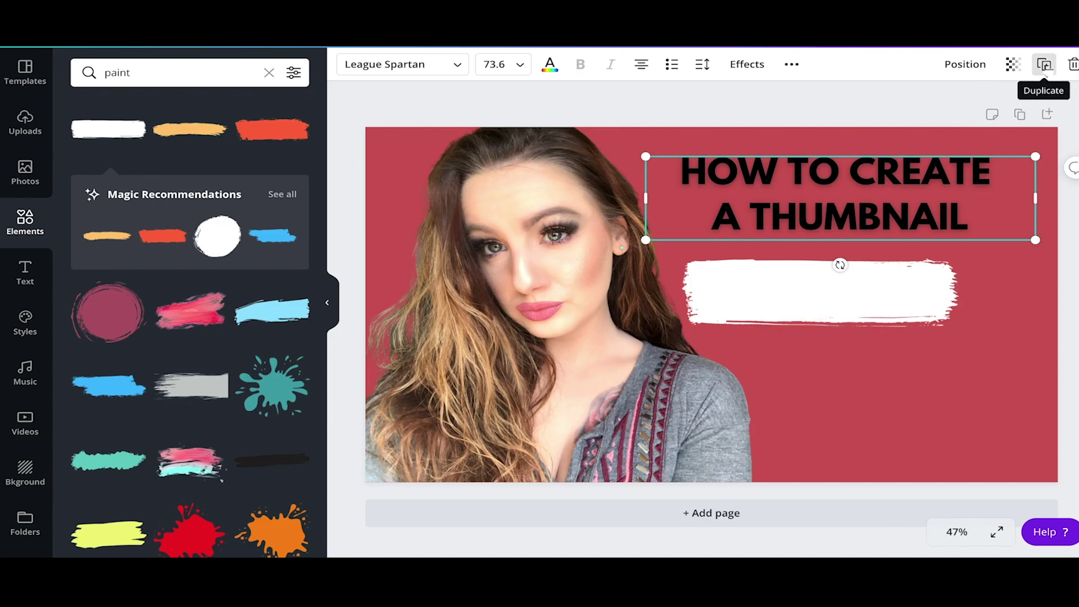
{"action": "left_click", "coordinate": [1044, 65]}
{"action": "mouse_move", "coordinate": [915, 176]}
{"action": "left_mouse_down"}
{"action": "mouse_move", "coordinate": [901, 285]}
{"action": "mouse_move", "coordinate": [870, 312]}
{"action": "mouse_move", "coordinate": [884, 161]}
{"action": "left_mouse_up"}
{"action": "left_click", "coordinate": [898, 176]}
{"action": "key", "text": "Delete"}
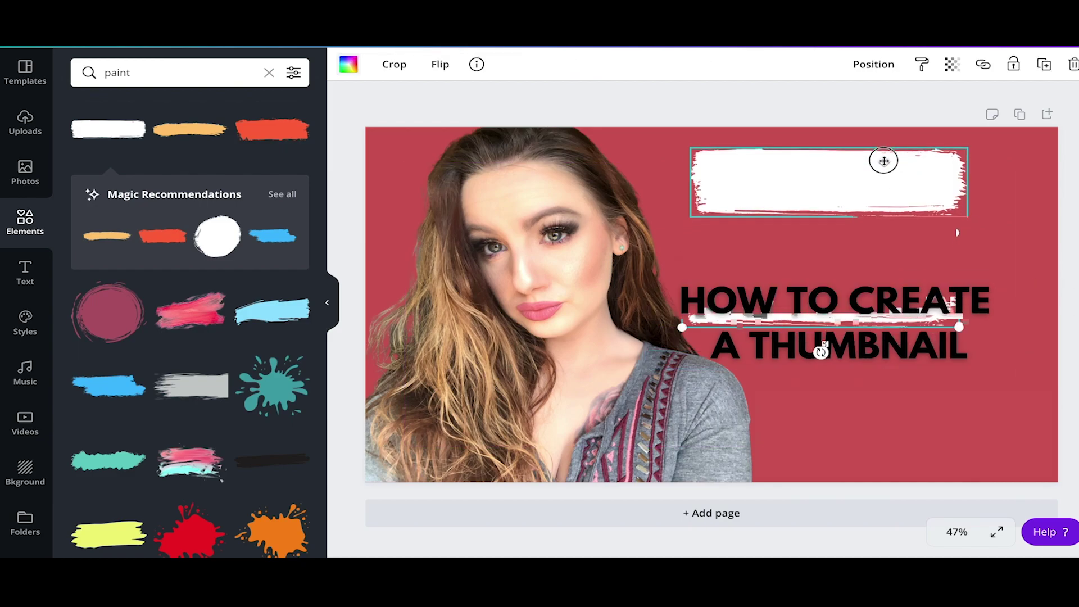
{"action": "mouse_move", "coordinate": [857, 344]}
{"action": "left_mouse_down"}
{"action": "mouse_move", "coordinate": [860, 188]}
{"action": "mouse_move", "coordinate": [849, 354]}
{"action": "left_mouse_up"}
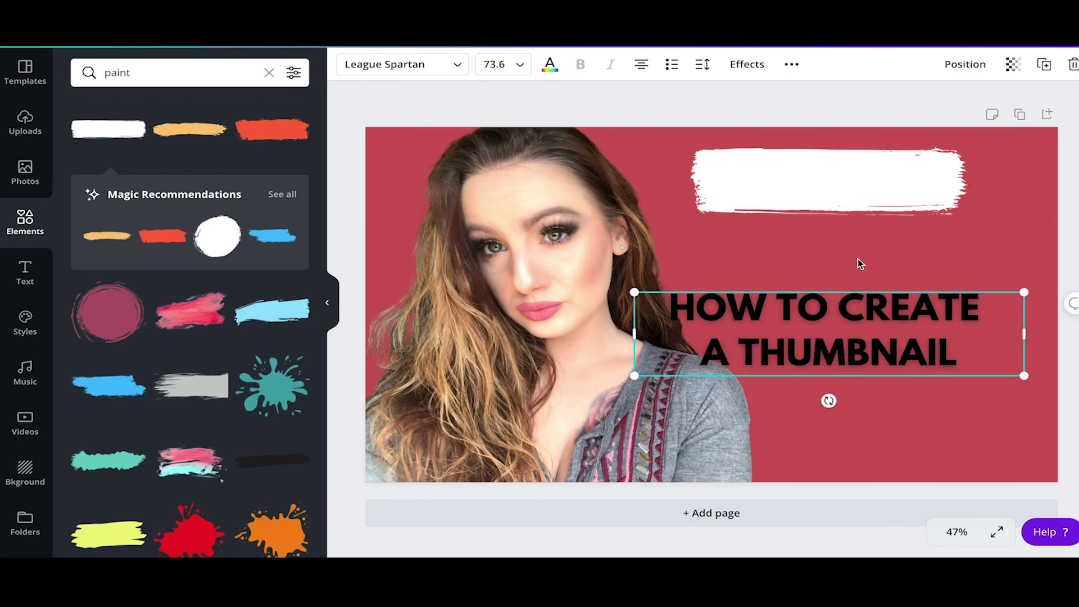
{"action": "left_click", "coordinate": [881, 197]}
{"action": "mouse_move", "coordinate": [881, 213]}
{"action": "left_mouse_down"}
{"action": "mouse_move", "coordinate": [888, 220]}
{"action": "mouse_move", "coordinate": [860, 229]}
{"action": "mouse_move", "coordinate": [862, 239]}
{"action": "left_mouse_up"}
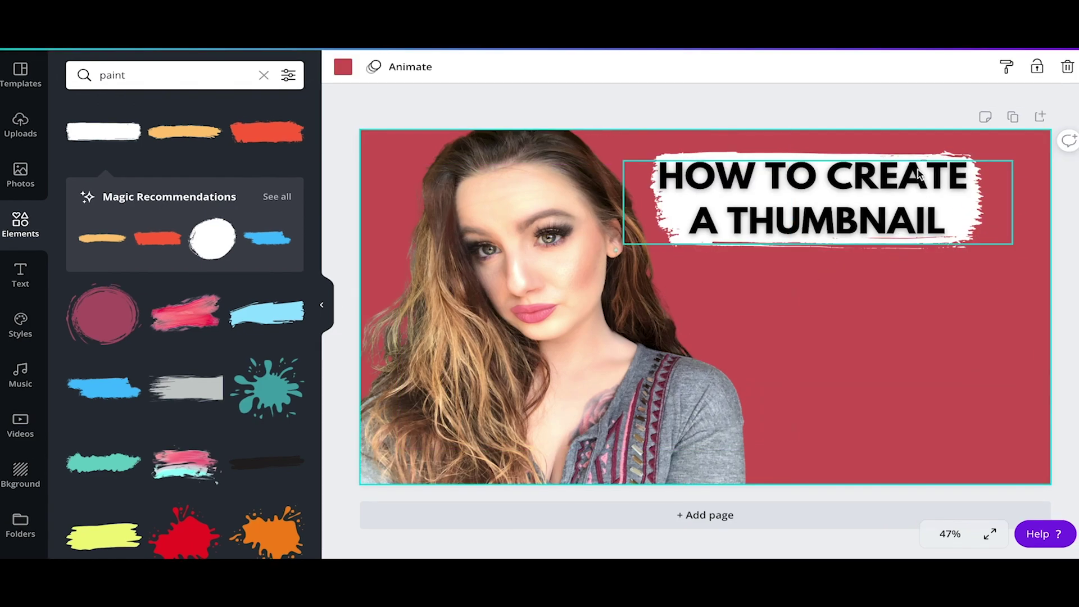
{"action": "left_click", "coordinate": [894, 183]}
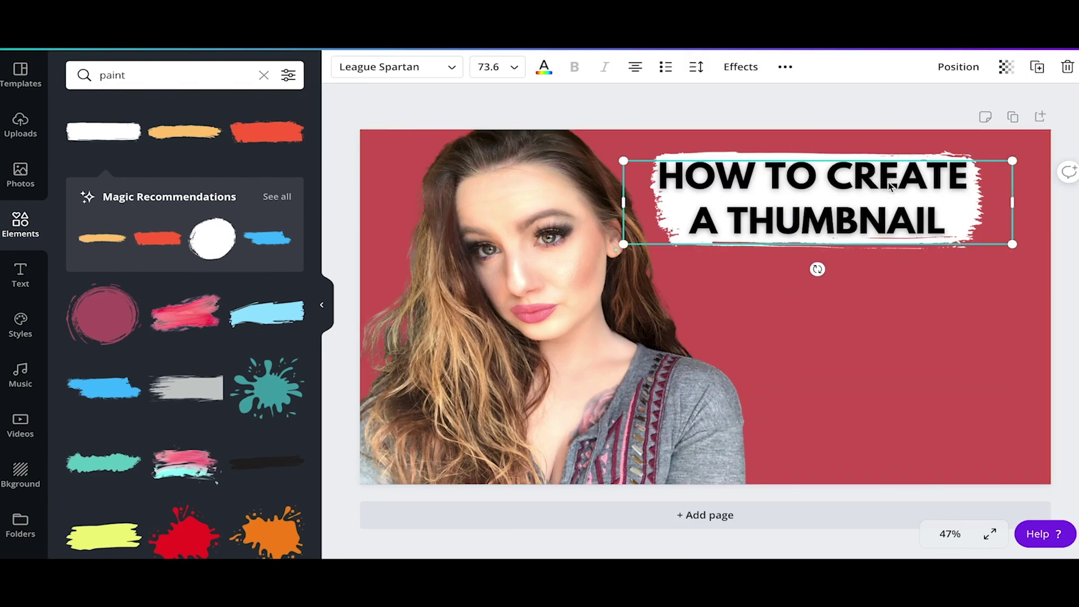
{"action": "left_click", "coordinate": [1037, 69]}
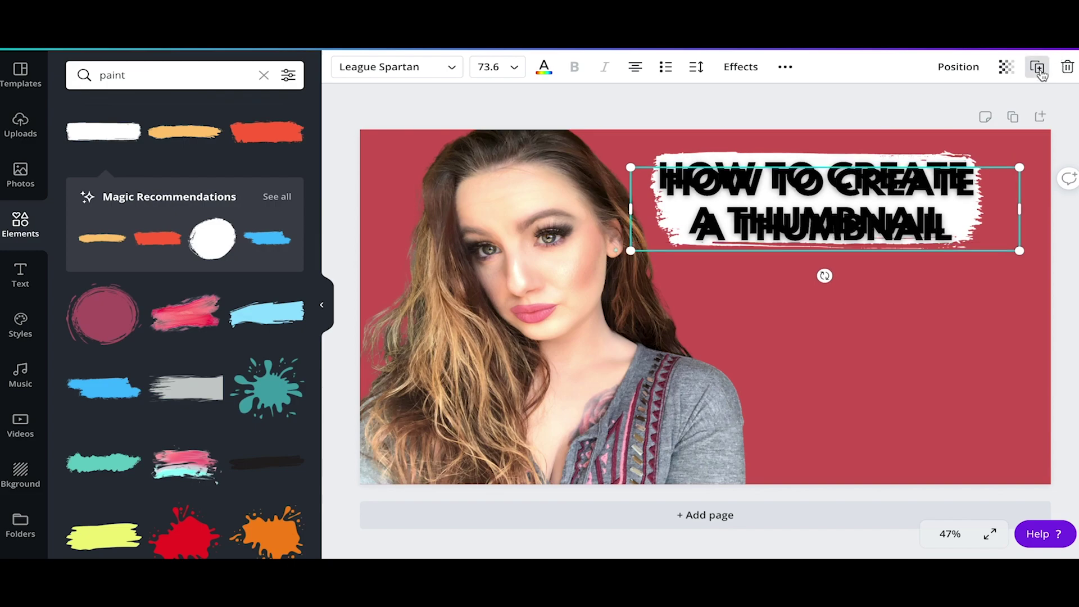
{"action": "left_click_drag", "start_coordinate": [918, 185], "coordinate": [918, 242]}
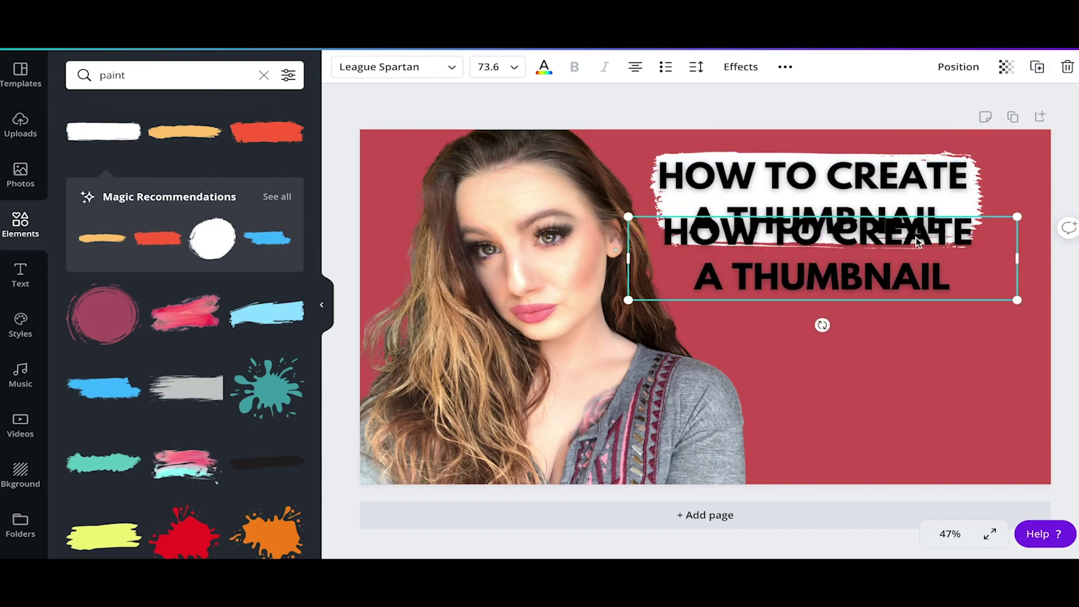
{"action": "key", "text": "Delete"}
{"action": "left_click", "coordinate": [930, 190]}
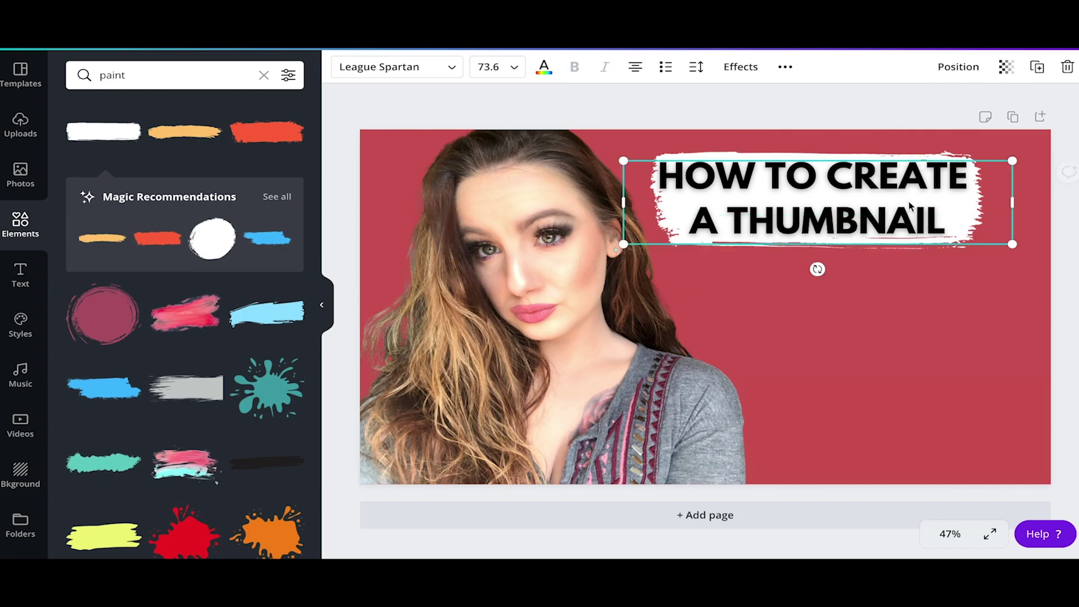
{"action": "left_click", "coordinate": [1004, 67]}
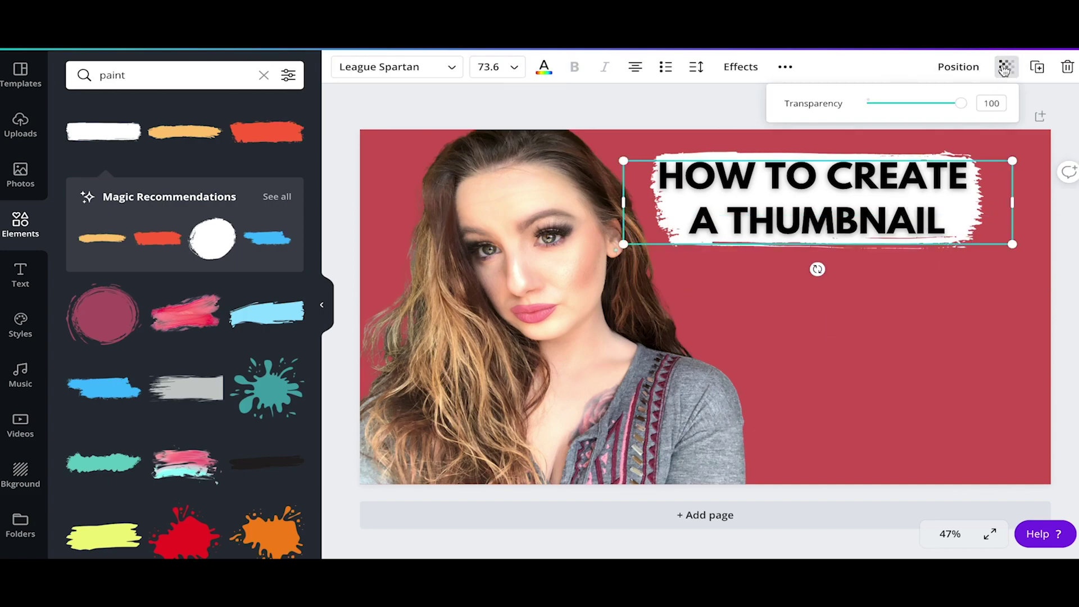
{"action": "mouse_move", "coordinate": [965, 109]}
{"action": "left_mouse_down"}
{"action": "mouse_move", "coordinate": [895, 103]}
{"action": "mouse_move", "coordinate": [975, 103]}
{"action": "left_mouse_up"}
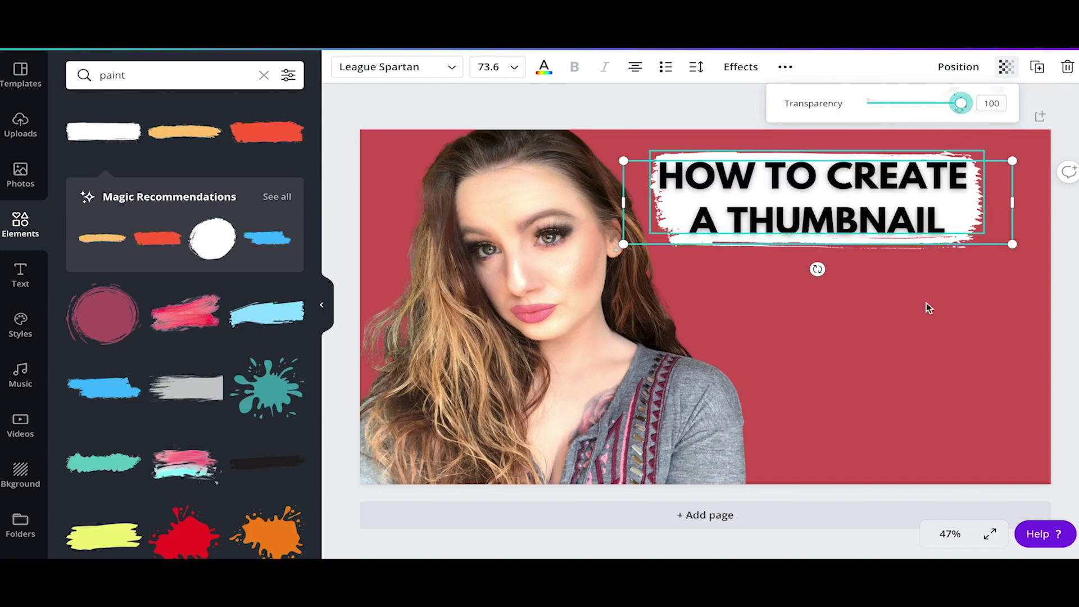
{"action": "left_click", "coordinate": [916, 331]}
{"action": "left_click", "coordinate": [977, 140]}
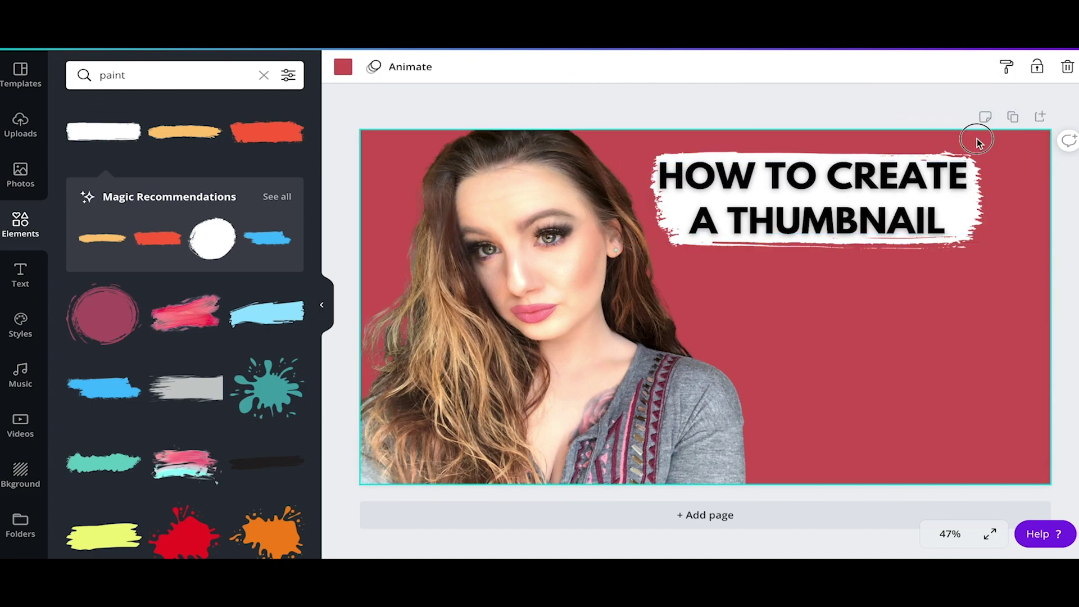
{"action": "left_click", "coordinate": [911, 160]}
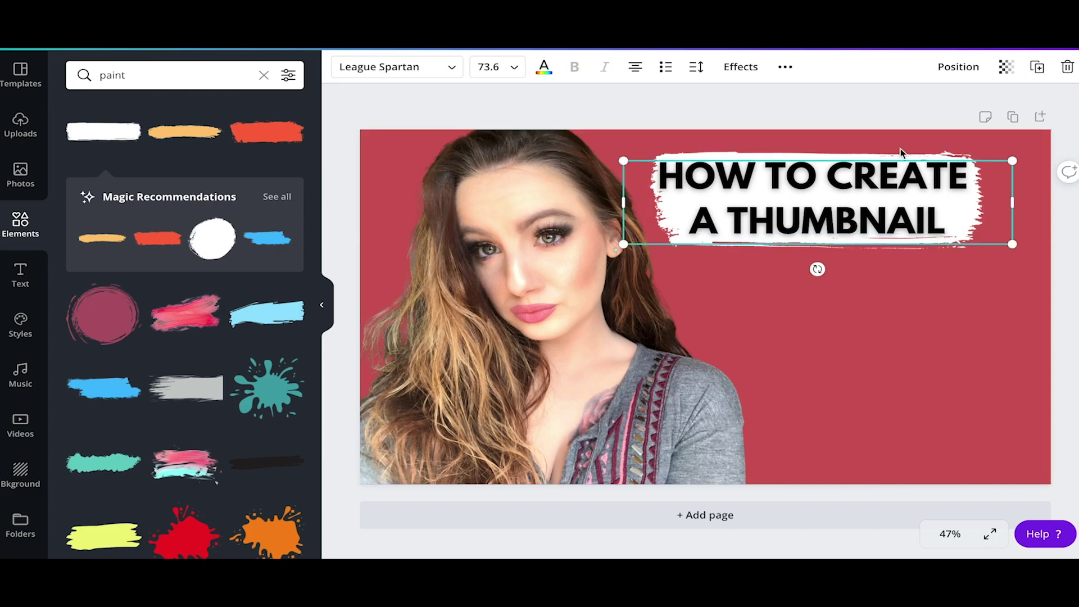
{"action": "left_click", "coordinate": [900, 153]}
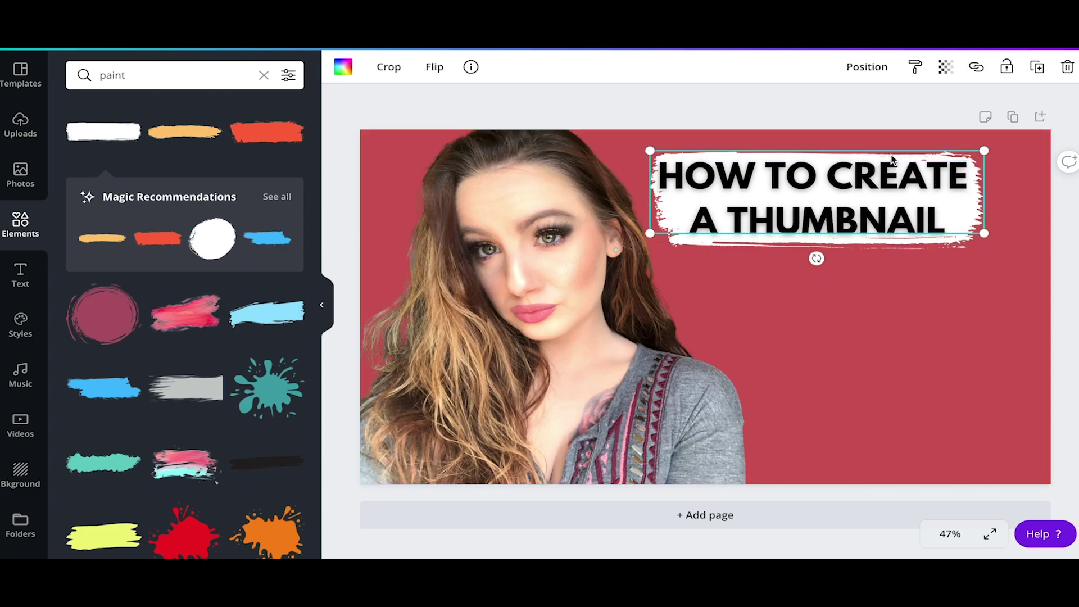
{"action": "left_click", "coordinate": [946, 70]}
{"action": "mouse_move", "coordinate": [898, 103]}
{"action": "left_mouse_down"}
{"action": "mouse_move", "coordinate": [859, 105]}
{"action": "mouse_move", "coordinate": [931, 105]}
{"action": "left_mouse_up"}
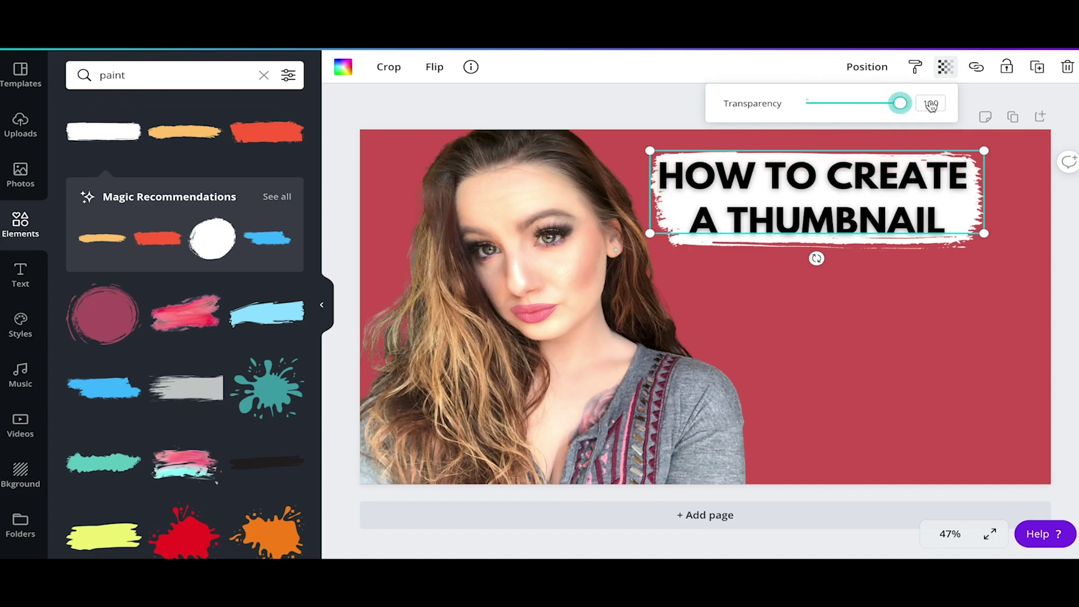
{"action": "left_click", "coordinate": [872, 258]}
{"action": "left_click", "coordinate": [816, 198]}
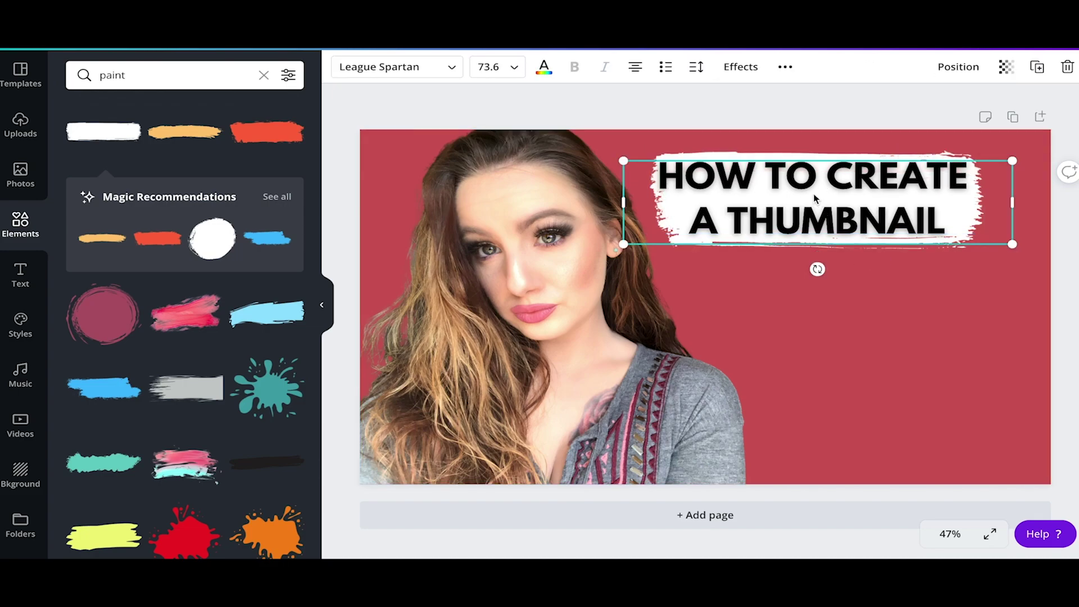
- Increase the heading's spacing to line height 1.22 and left-align the title text
{"action": "left_click", "coordinate": [697, 69]}
{"action": "left_click_drag", "start_coordinate": [794, 110], "coordinate": [809, 139]}
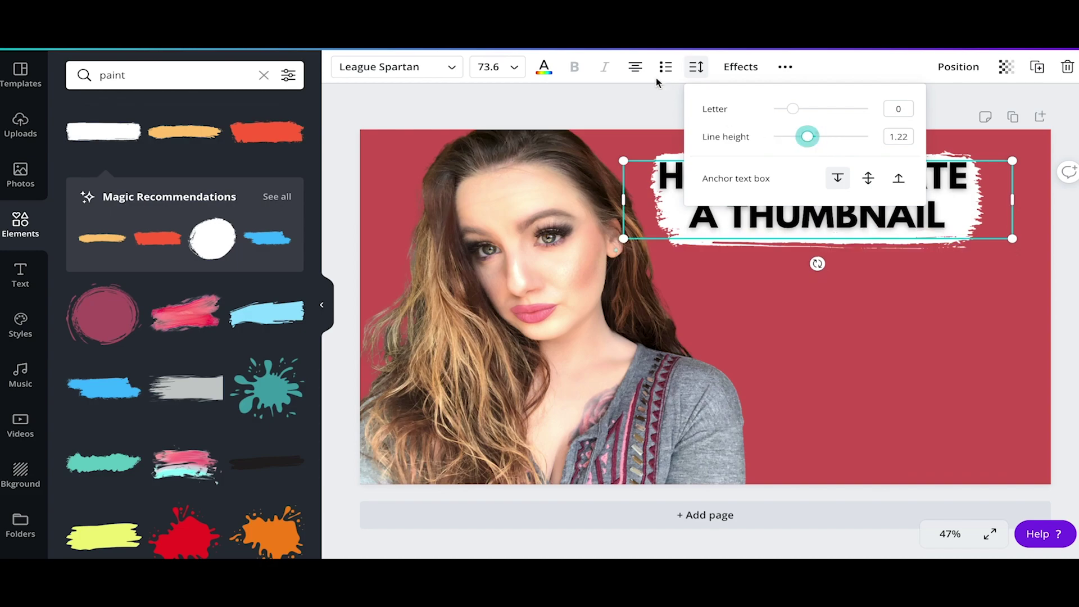
{"action": "left_click", "coordinate": [633, 69]}
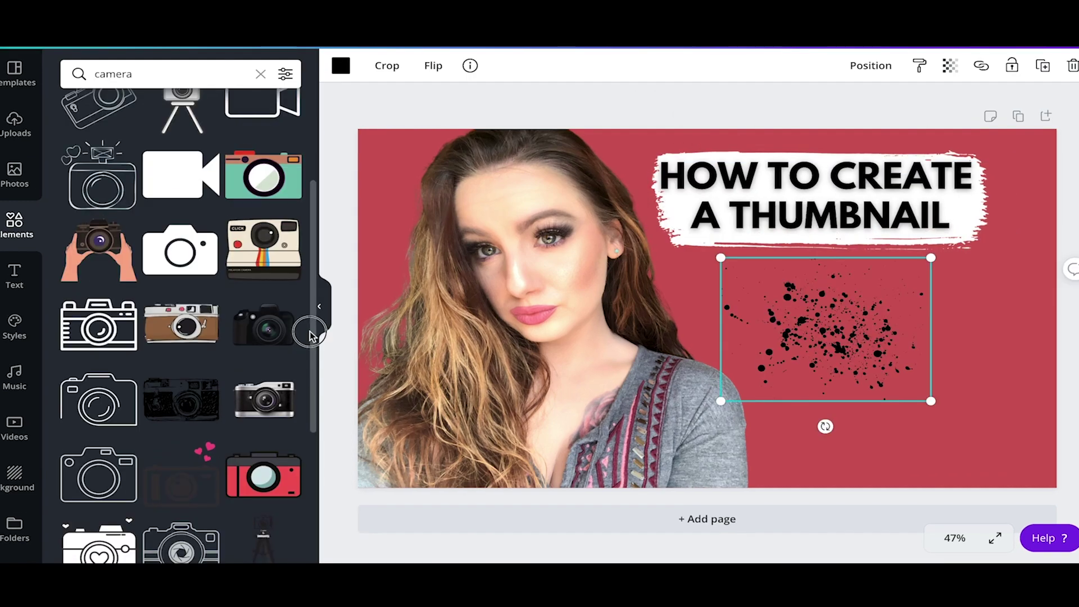
{"action": "scroll", "coordinate": [305, 337], "scroll_direction": "down", "scroll_amount": 3}
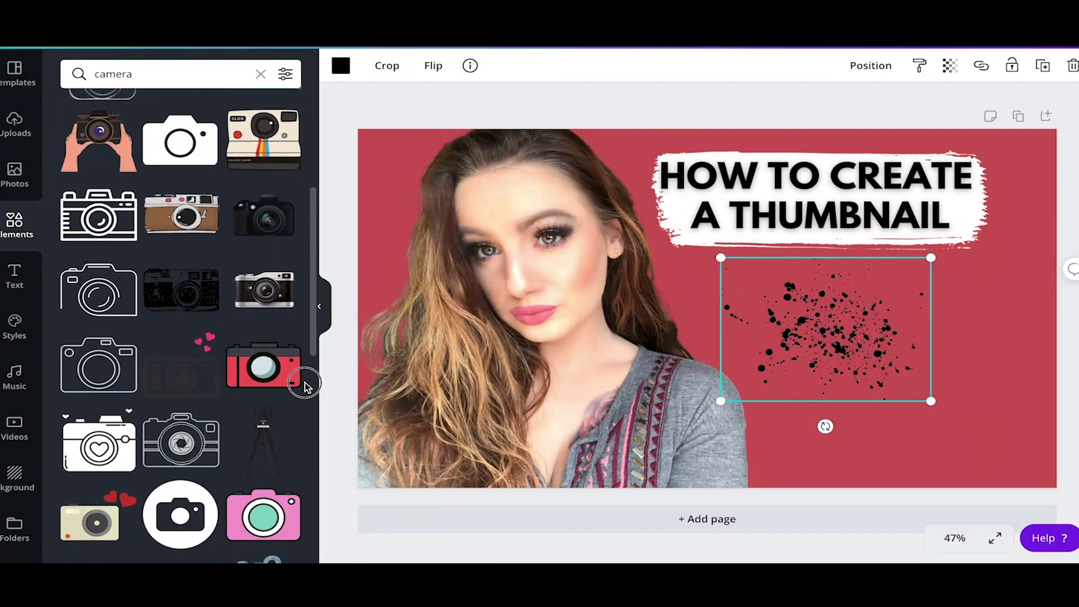
- Add the black camera graphic and resize it over the paint splash beside the woman
{"action": "scroll", "coordinate": [306, 393], "scroll_direction": "down", "scroll_amount": 2}
{"action": "scroll", "coordinate": [306, 414], "scroll_direction": "up", "scroll_amount": 1}
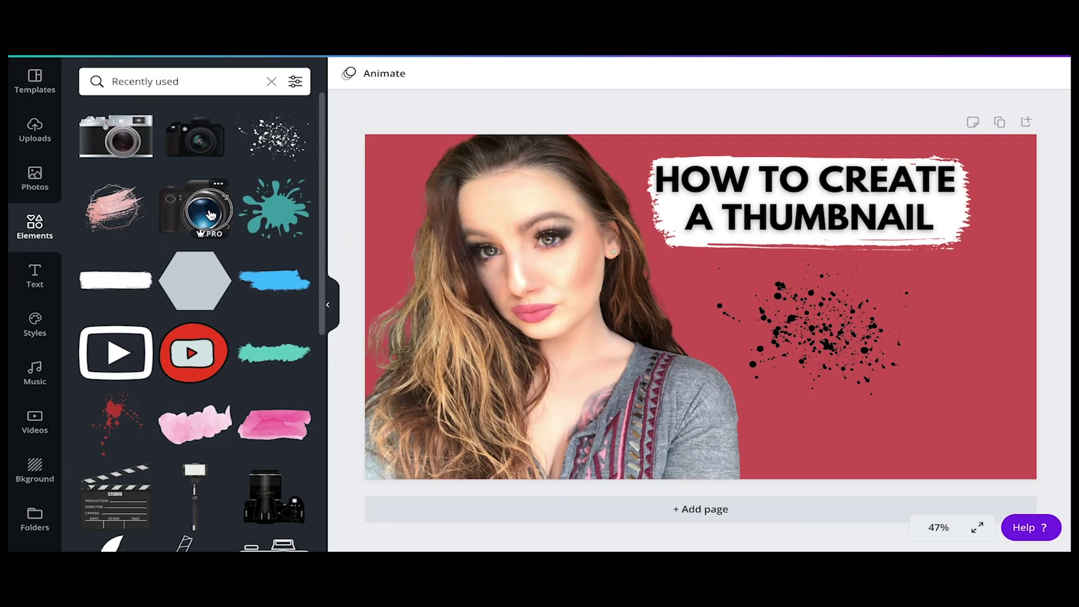
{"action": "left_click", "coordinate": [210, 215]}
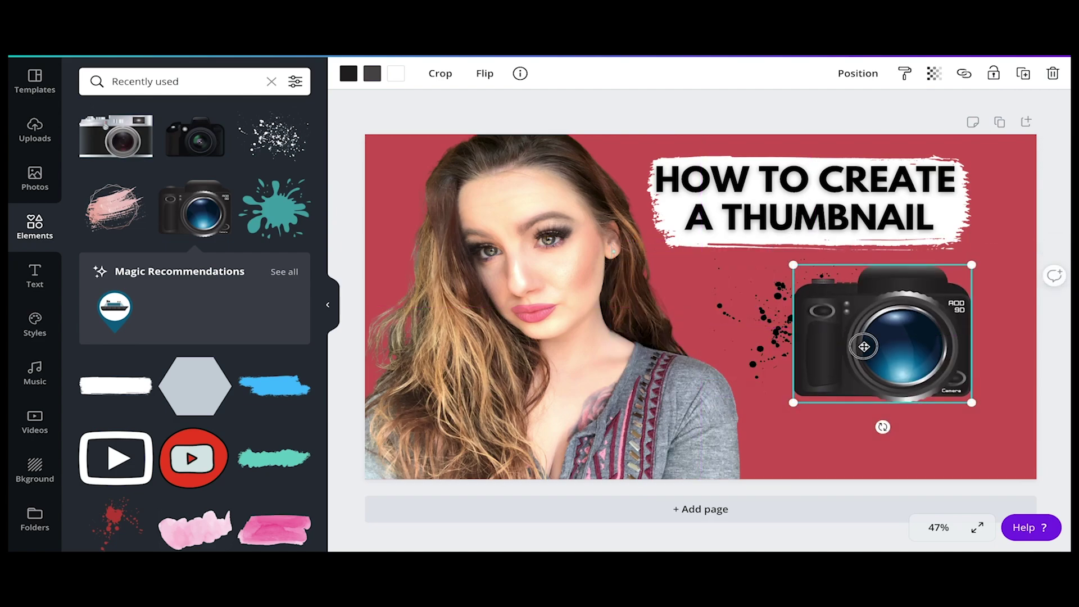
{"action": "left_click_drag", "start_coordinate": [863, 347], "coordinate": [885, 352]}
{"action": "left_click_drag", "start_coordinate": [991, 406], "coordinate": [911, 344]}
{"action": "left_click_drag", "start_coordinate": [859, 312], "coordinate": [839, 339]}
{"action": "left_click", "coordinate": [878, 407]}
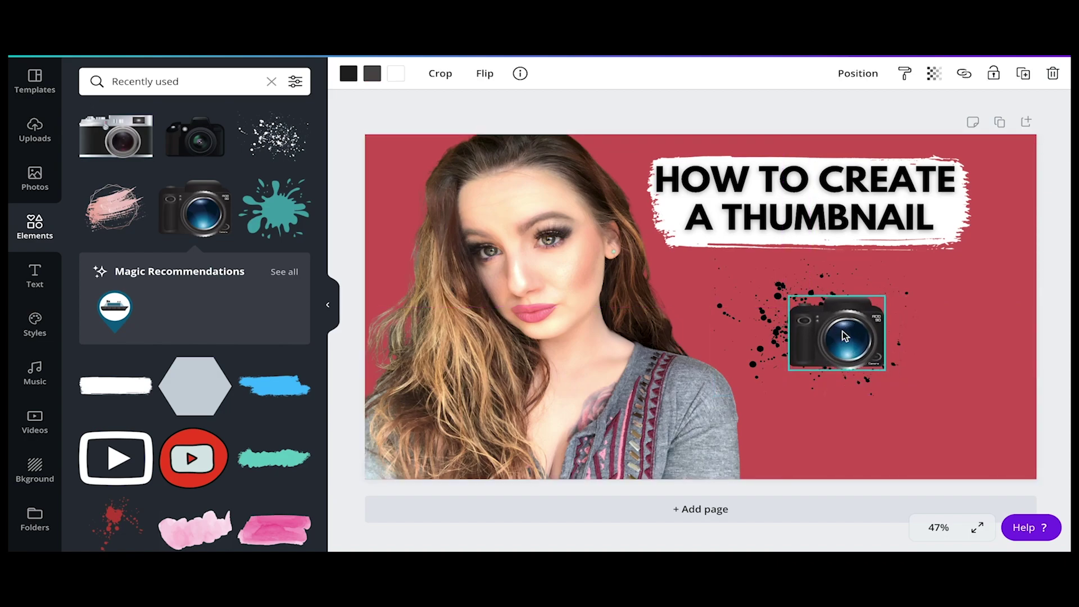
{"action": "left_click_drag", "start_coordinate": [886, 294], "coordinate": [913, 283]}
{"action": "left_click_drag", "start_coordinate": [835, 345], "coordinate": [847, 352]}
{"action": "left_click", "coordinate": [828, 423]}
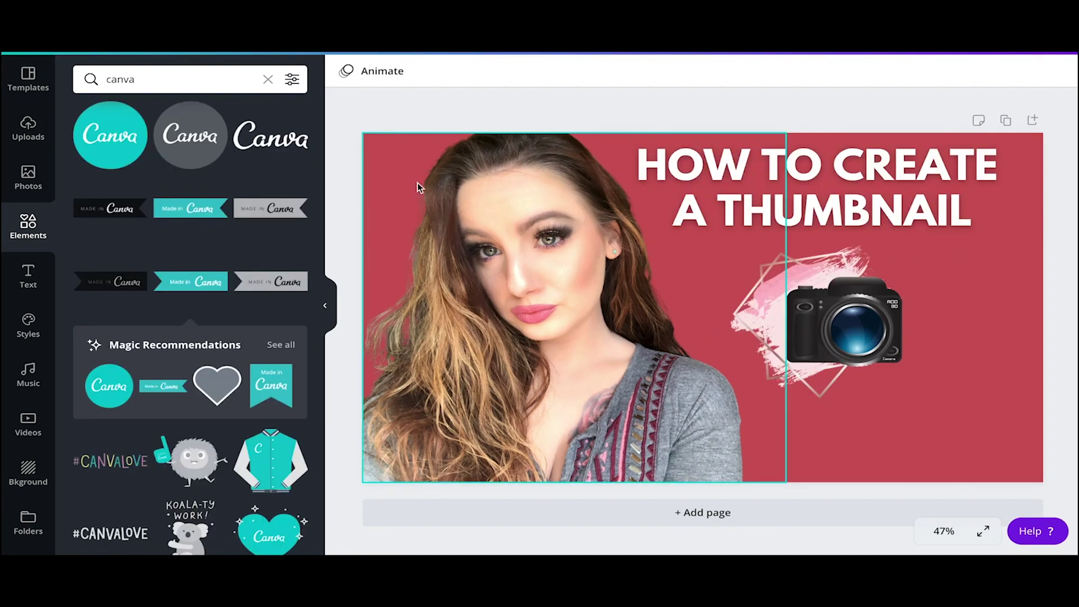
- Replace the Canva script logo with the teal 'Made in Canva' ribbon in the bottom-right corner
{"action": "left_click", "coordinate": [281, 145]}
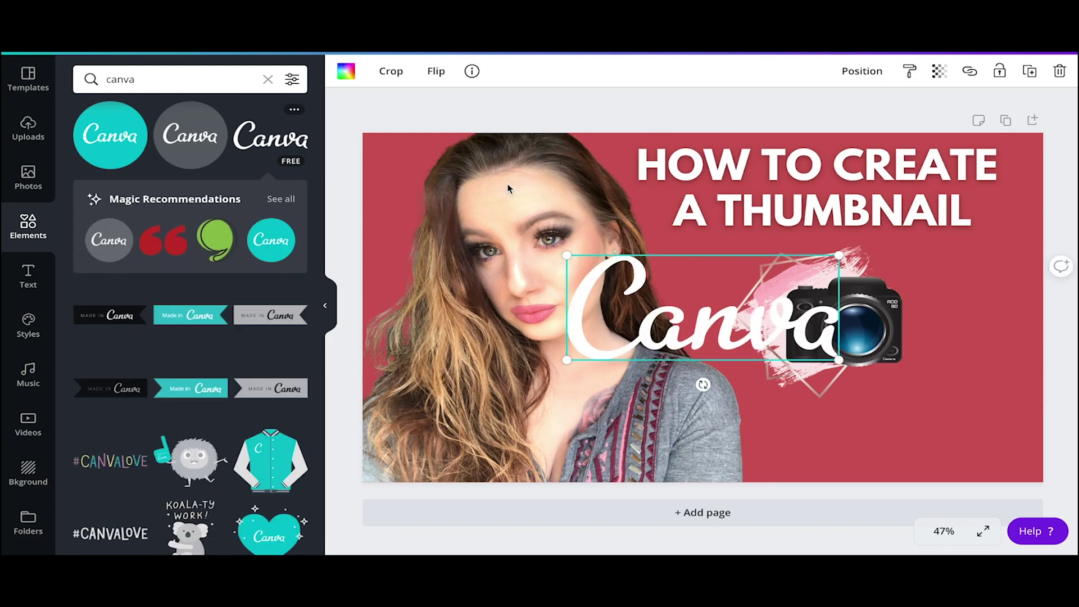
{"action": "left_click_drag", "start_coordinate": [693, 297], "coordinate": [865, 409]}
{"action": "key", "text": "Delete"}
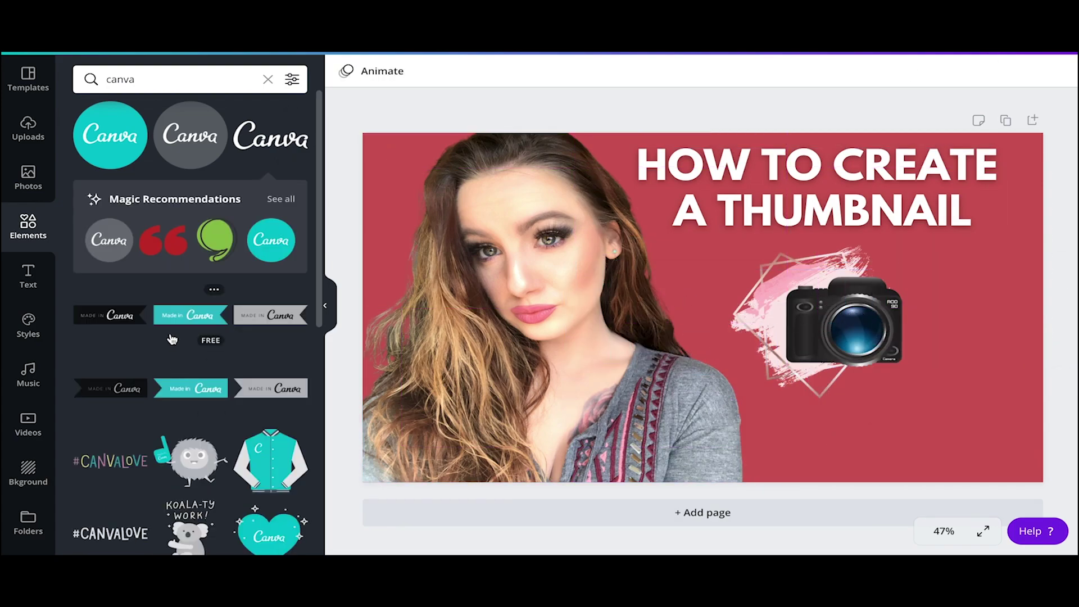
{"action": "left_click", "coordinate": [194, 391]}
{"action": "left_click_drag", "start_coordinate": [734, 326], "coordinate": [884, 442]}
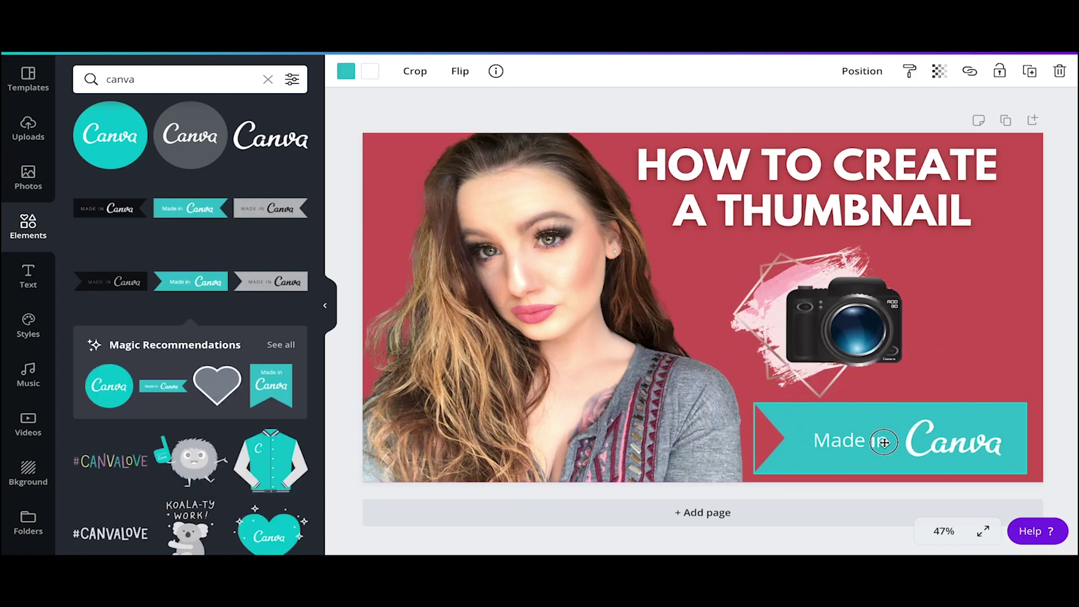
- Recolour the ribbon from teal to a muted pink, #E1A0AD
{"action": "left_click", "coordinate": [345, 71]}
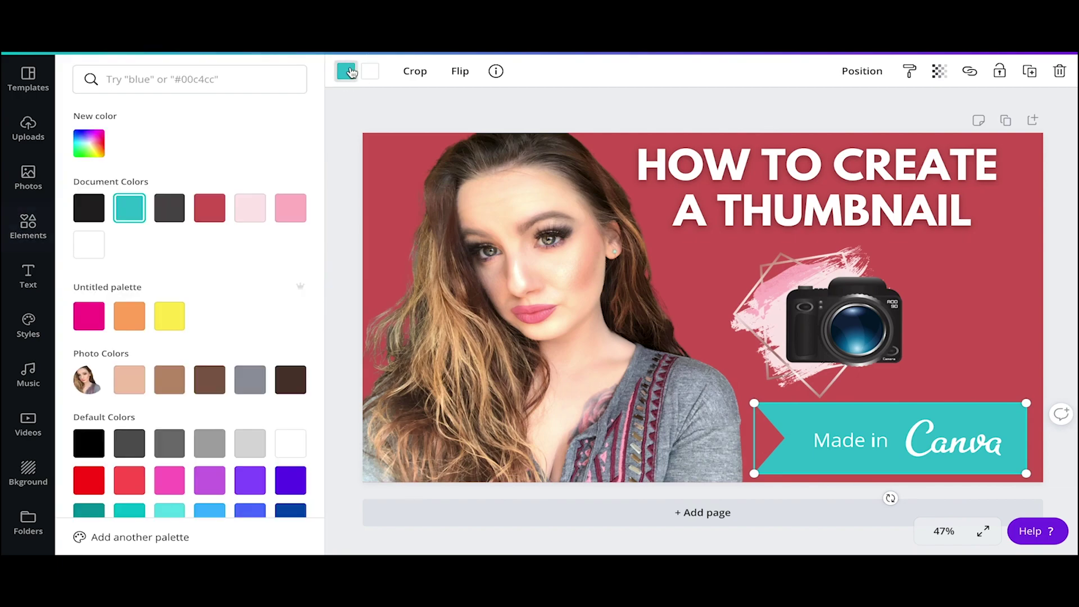
{"action": "left_click", "coordinate": [219, 211]}
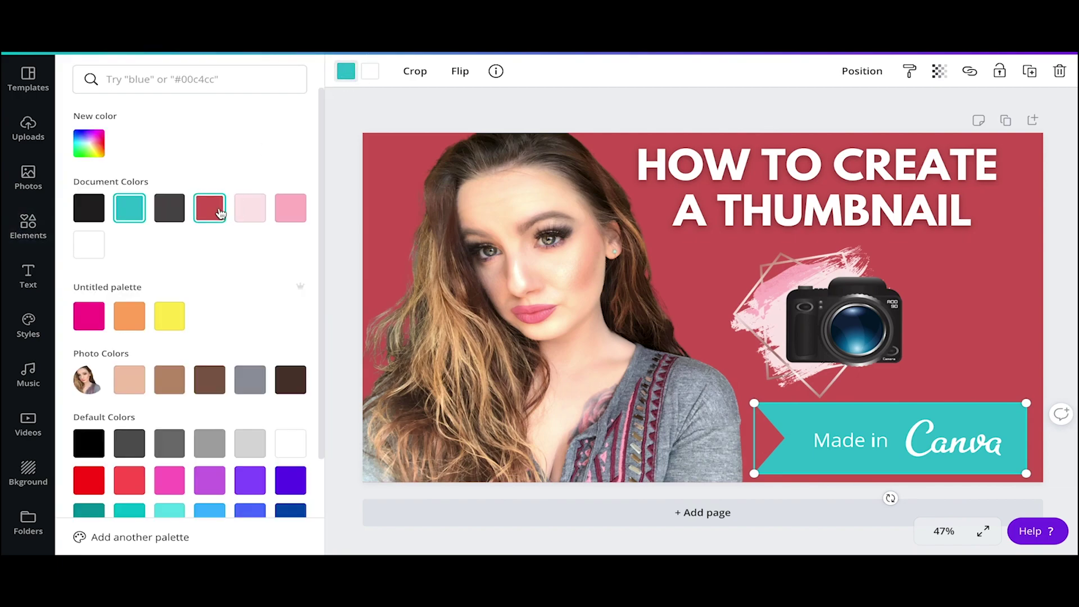
{"action": "left_click", "coordinate": [256, 217]}
{"action": "left_click", "coordinate": [280, 222]}
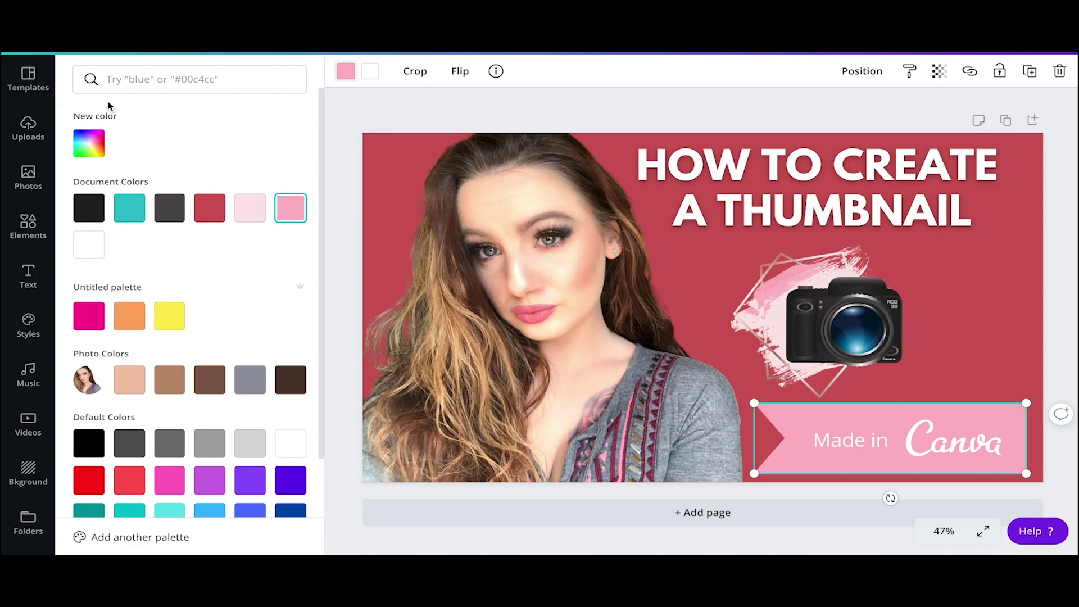
{"action": "left_click", "coordinate": [99, 143]}
{"action": "mouse_move", "coordinate": [143, 183]}
{"action": "left_mouse_down"}
{"action": "mouse_move", "coordinate": [176, 181]}
{"action": "mouse_move", "coordinate": [144, 184]}
{"action": "left_mouse_up"}
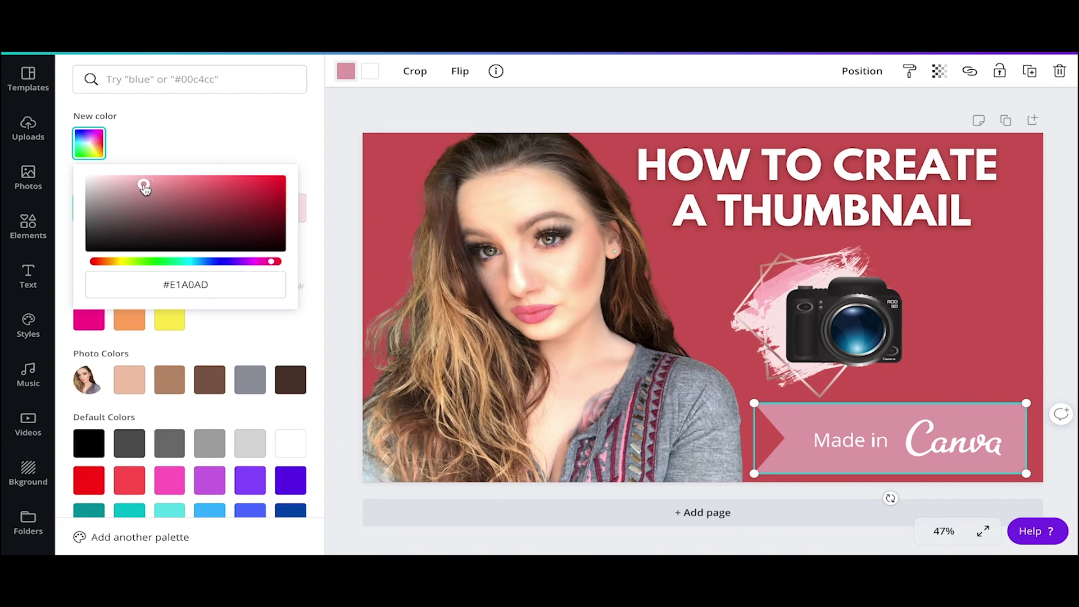
{"action": "left_click", "coordinate": [967, 315]}
{"action": "left_click", "coordinate": [966, 316]}
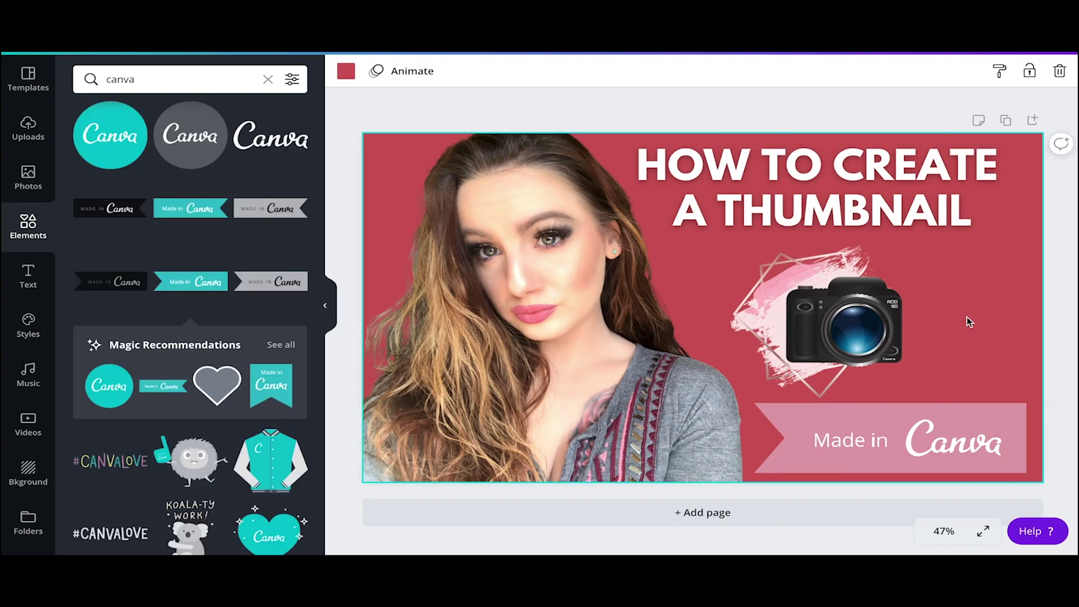
- Nudge the camera graphic right and delete the 'Made in Canva' ribbon
{"action": "mouse_move", "coordinate": [840, 301]}
{"action": "left_mouse_down"}
{"action": "mouse_move", "coordinate": [957, 301]}
{"action": "mouse_move", "coordinate": [832, 296]}
{"action": "left_mouse_up"}
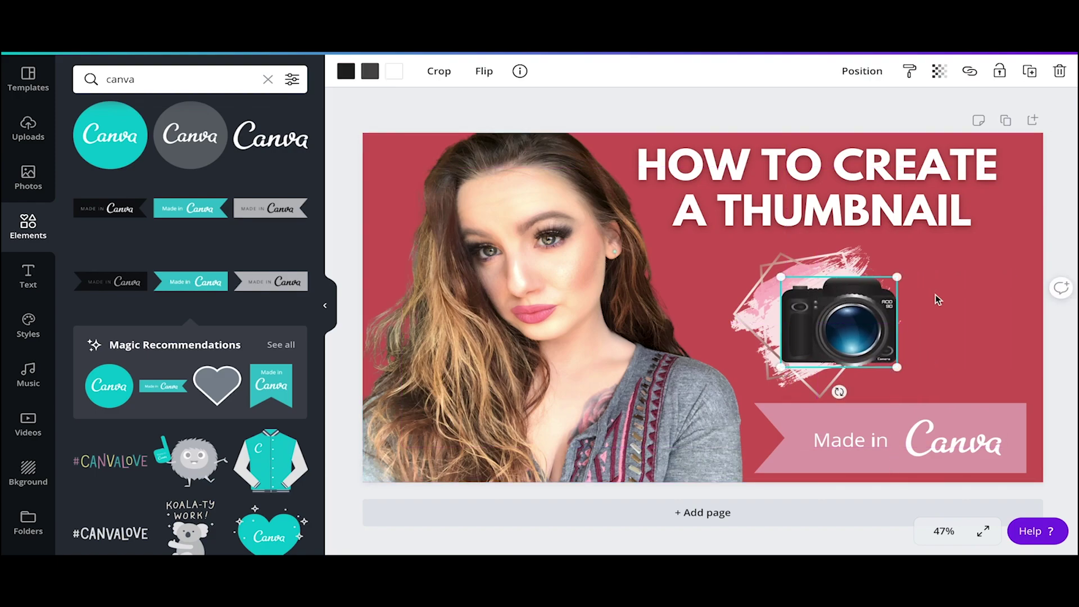
{"action": "left_click", "coordinate": [956, 301]}
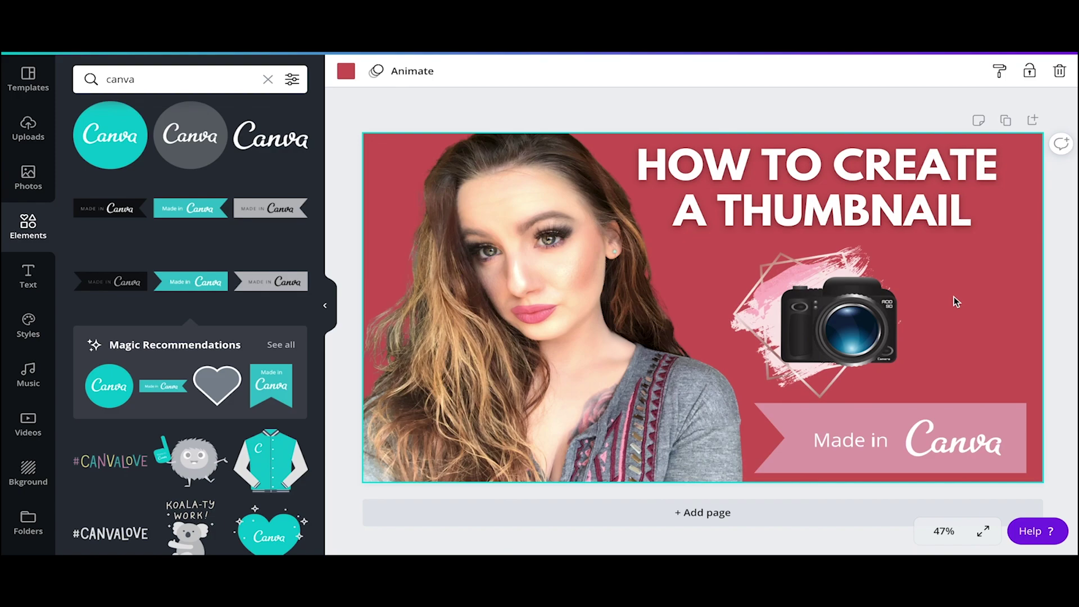
{"action": "left_click", "coordinate": [925, 422]}
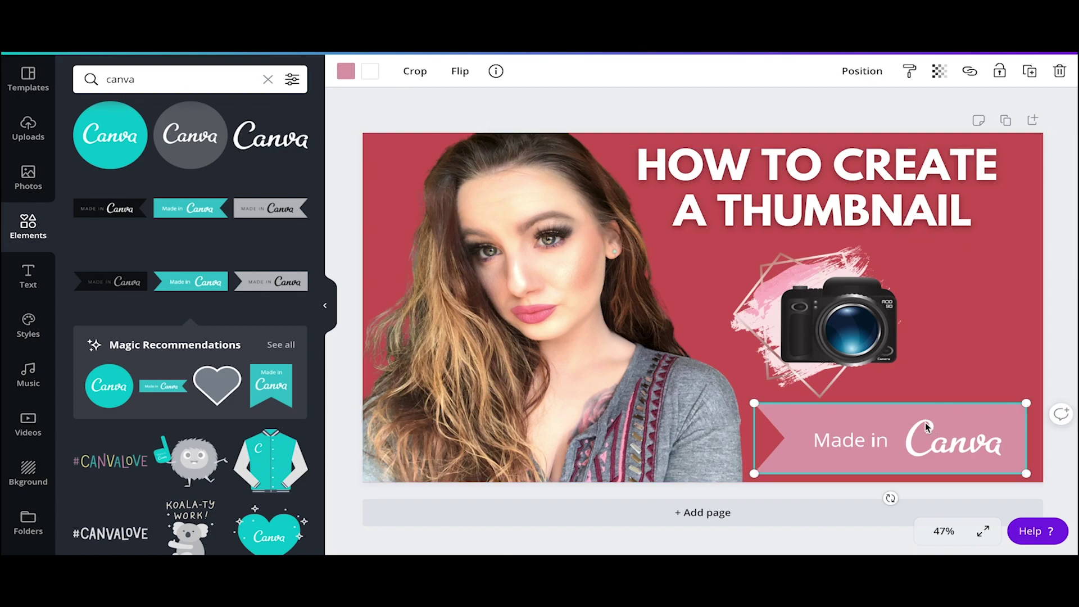
{"action": "key", "text": "Delete"}
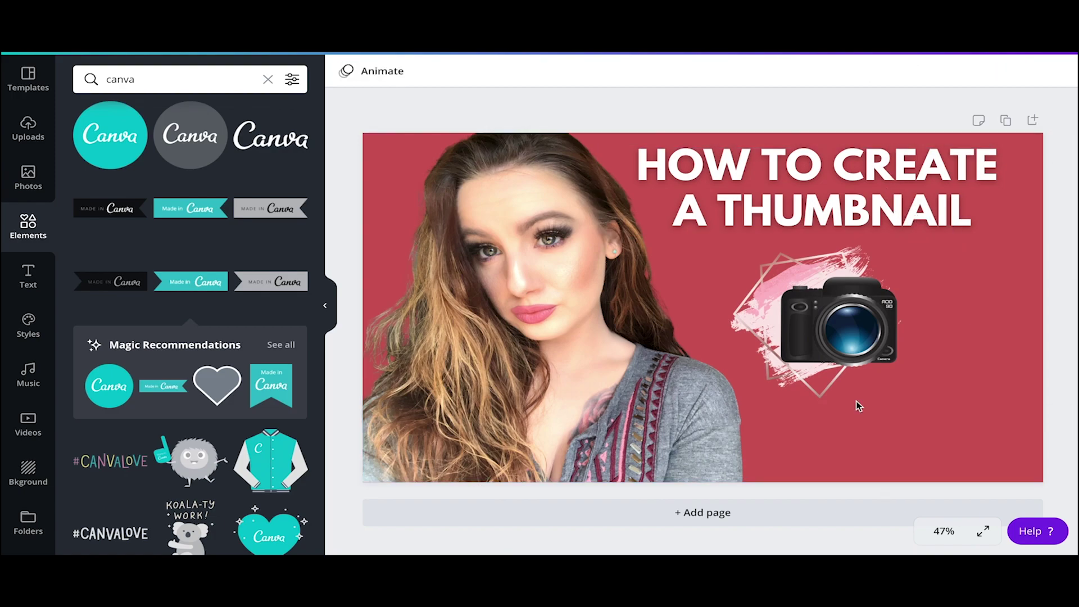
- Place the dark 'Made in Canva' banner bottom-right, check its transparency, then delete it
{"action": "left_click", "coordinate": [115, 281]}
{"action": "left_click_drag", "start_coordinate": [701, 320], "coordinate": [886, 448]}
{"action": "left_click", "coordinate": [939, 70]}
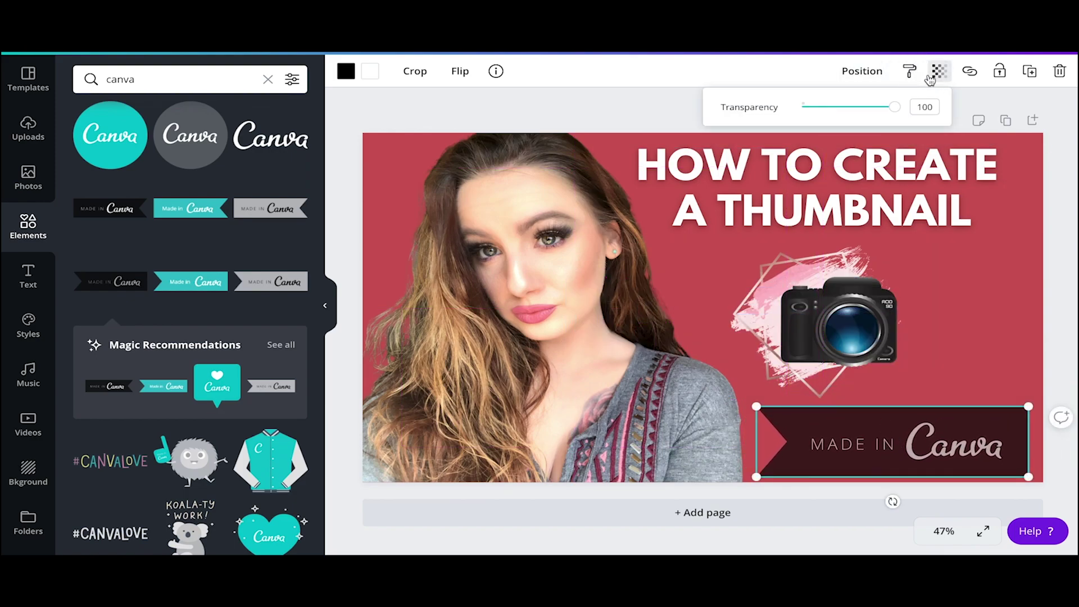
{"action": "left_click", "coordinate": [886, 445]}
{"action": "key", "text": "Delete"}
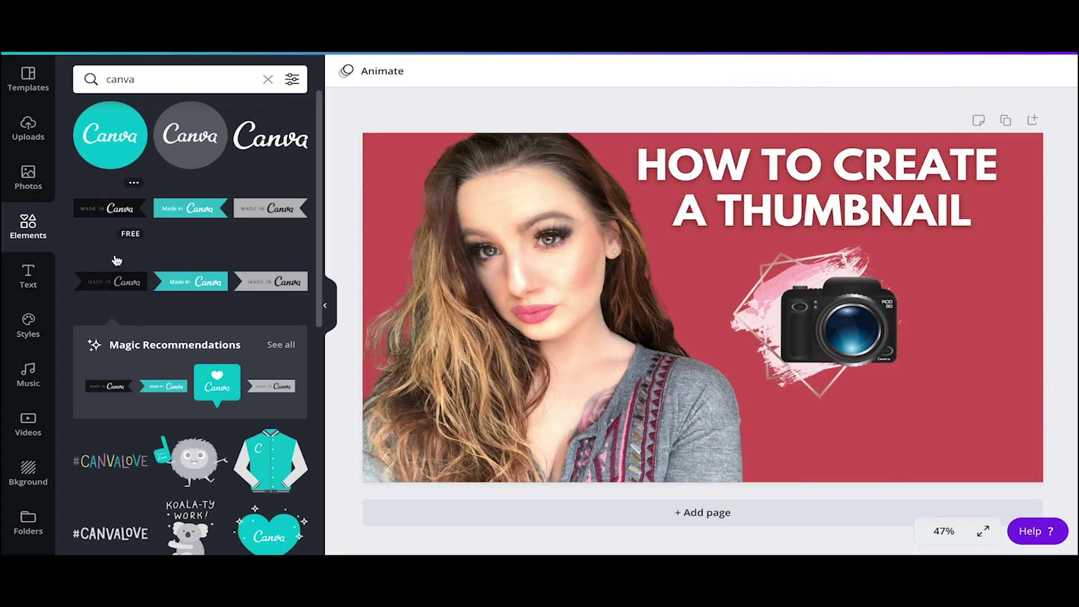
- Add the dark banner again, move it to the bottom-right corner, and delete it
{"action": "left_click", "coordinate": [109, 211]}
{"action": "left_click_drag", "start_coordinate": [641, 314], "coordinate": [832, 437]}
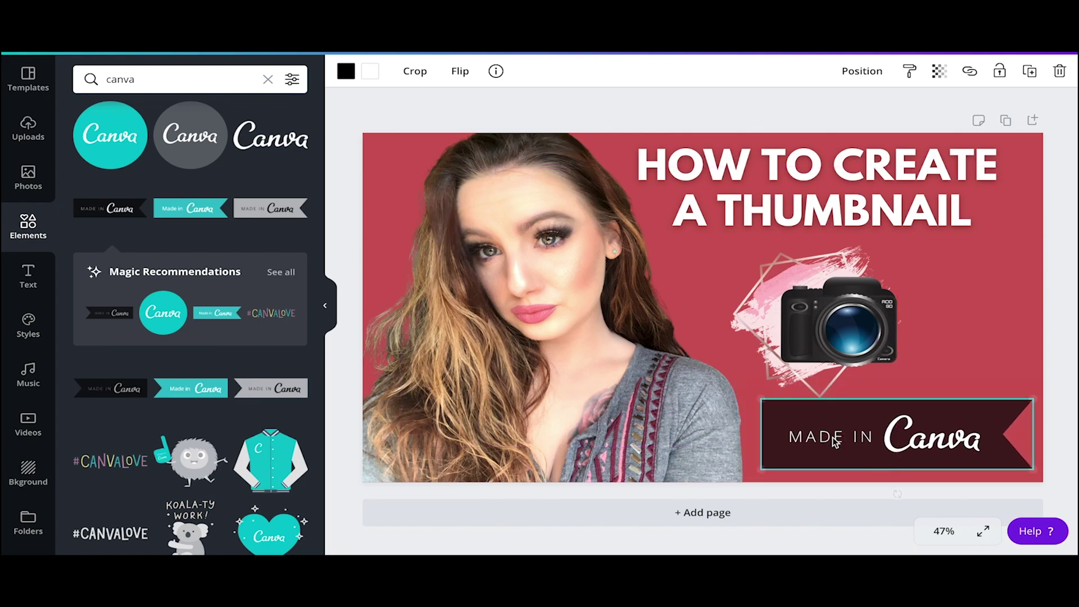
{"action": "key", "text": "Delete"}
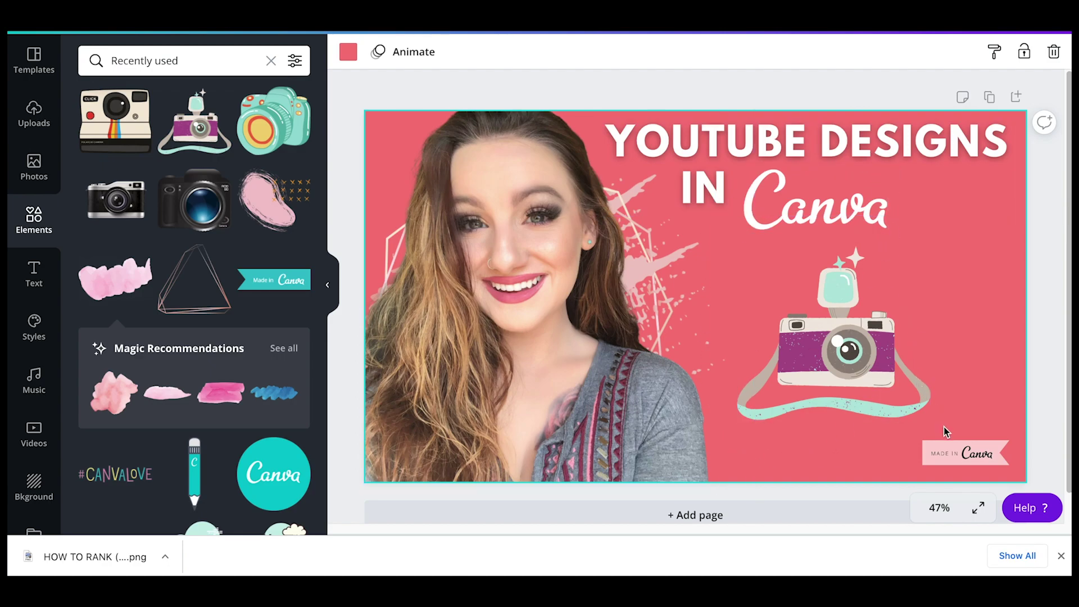
- Try the Moontime, Archivo Black, ABYS and Homemade styles, then settle on Bodoni FLF
{"action": "left_click", "coordinate": [270, 63]}
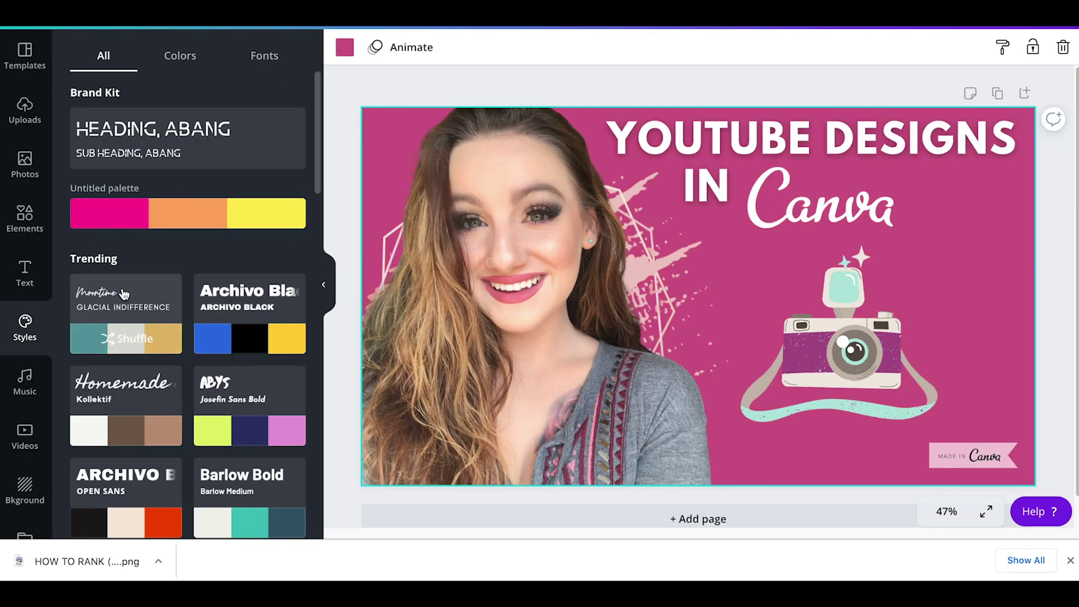
{"action": "left_click", "coordinate": [116, 312]}
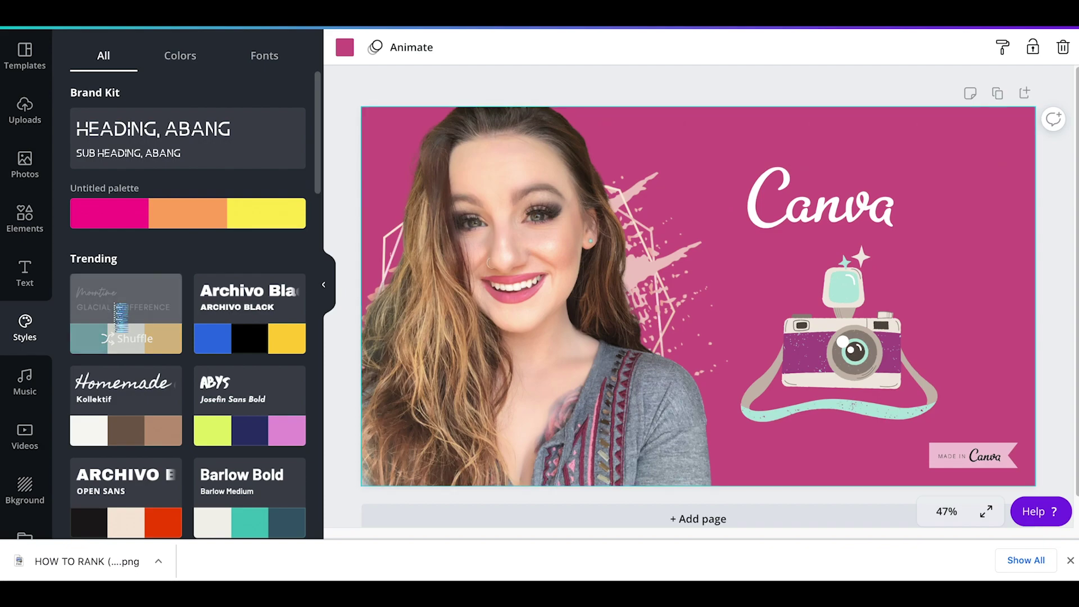
{"action": "left_click", "coordinate": [246, 312]}
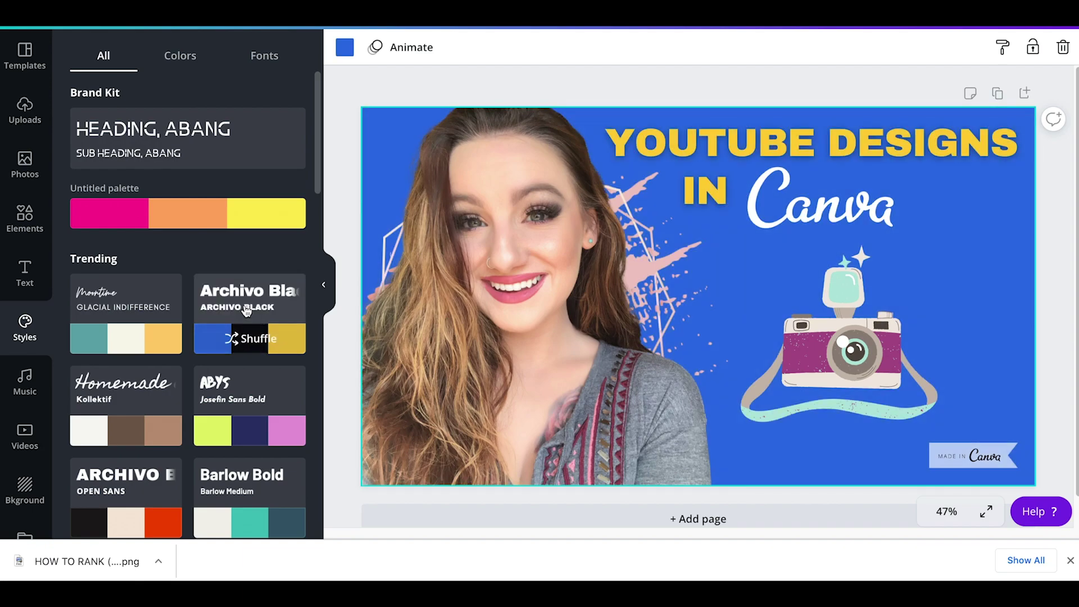
{"action": "left_click", "coordinate": [254, 392]}
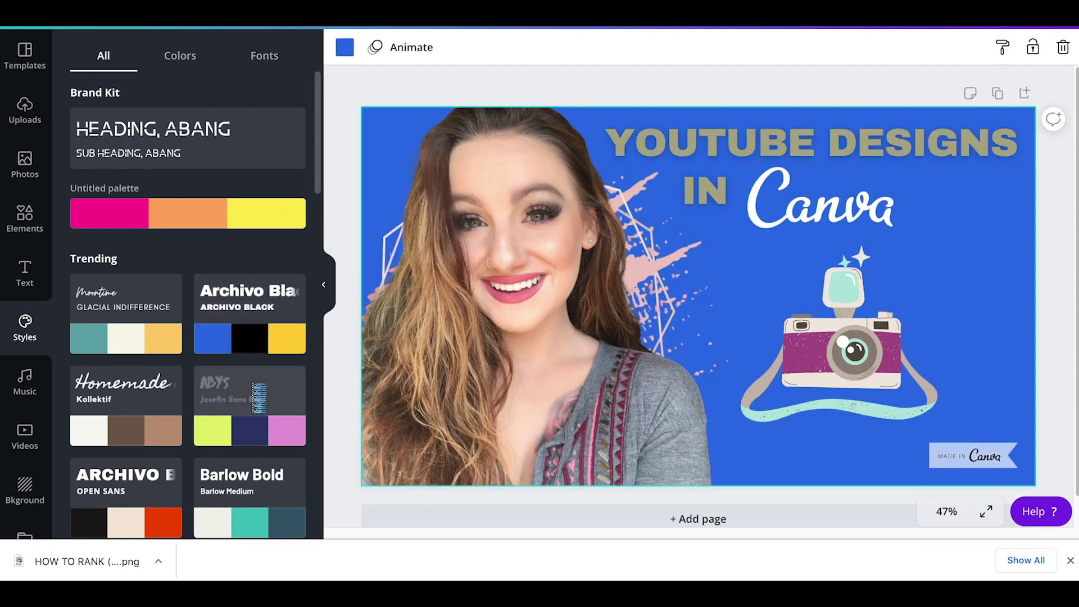
{"action": "left_click", "coordinate": [136, 401]}
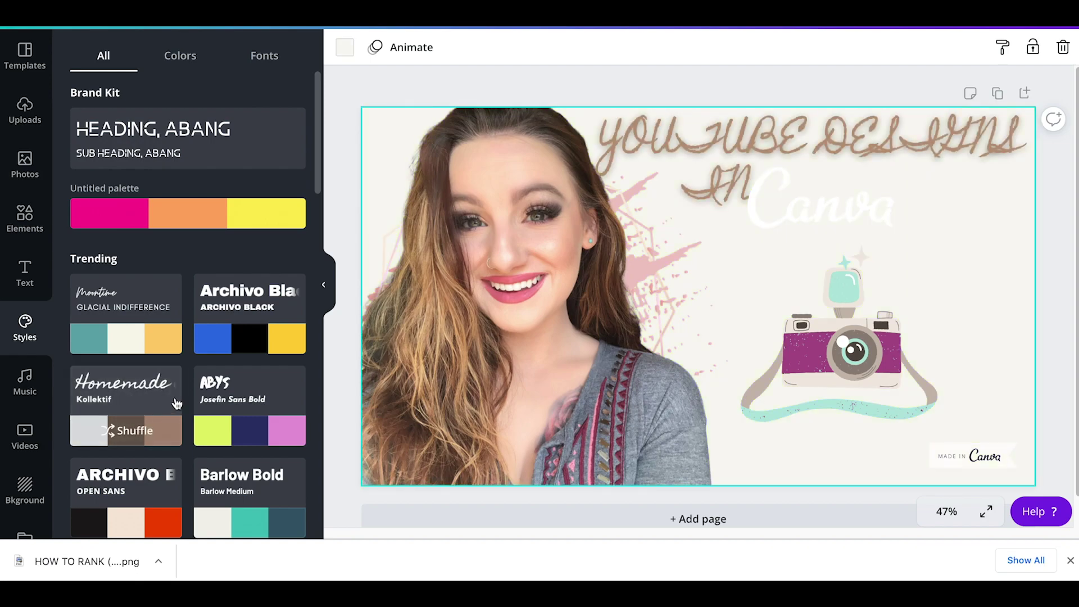
{"action": "scroll", "coordinate": [177, 403], "scroll_direction": "down", "scroll_amount": 3}
{"action": "left_click", "coordinate": [234, 413]}
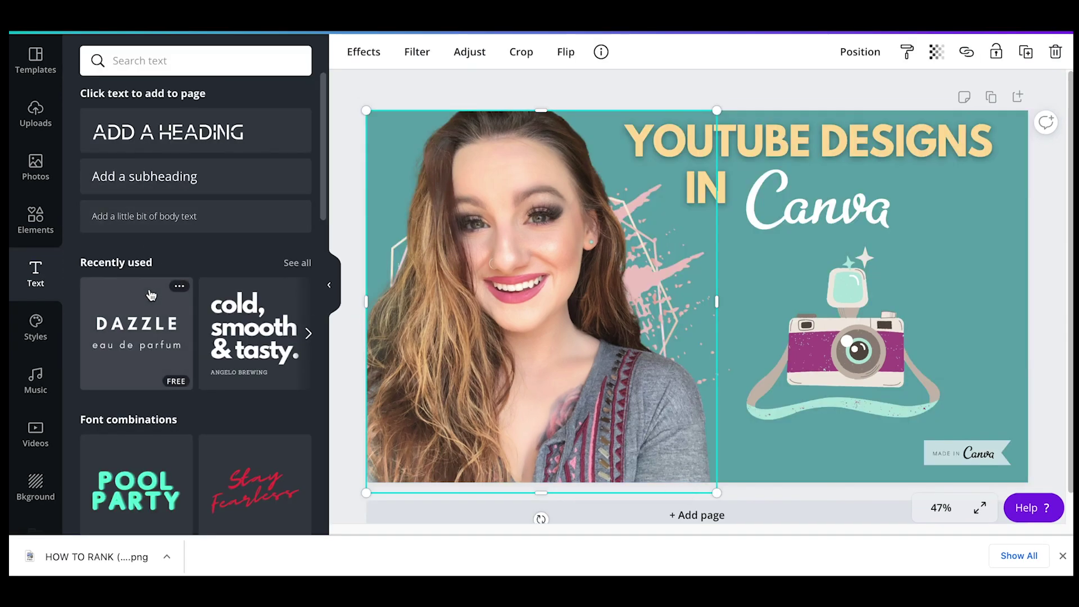
- Add the Pool Party text combination onto the camera, delete POOL, then remove the leftover text
{"action": "scroll", "coordinate": [148, 348], "scroll_direction": "down", "scroll_amount": 6}
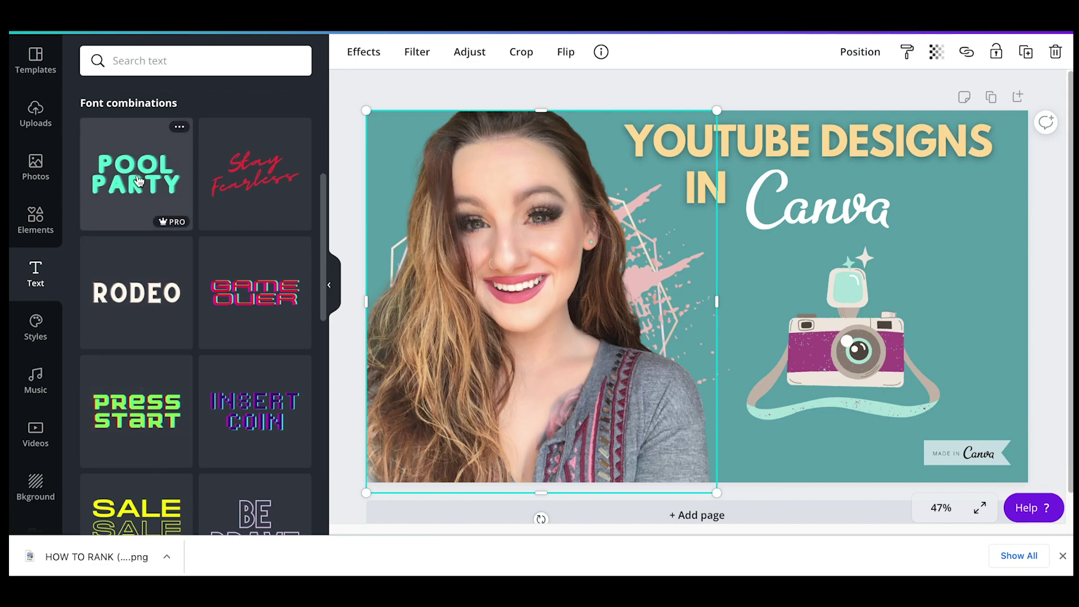
{"action": "left_click", "coordinate": [139, 181]}
{"action": "left_click_drag", "start_coordinate": [718, 298], "coordinate": [693, 313]}
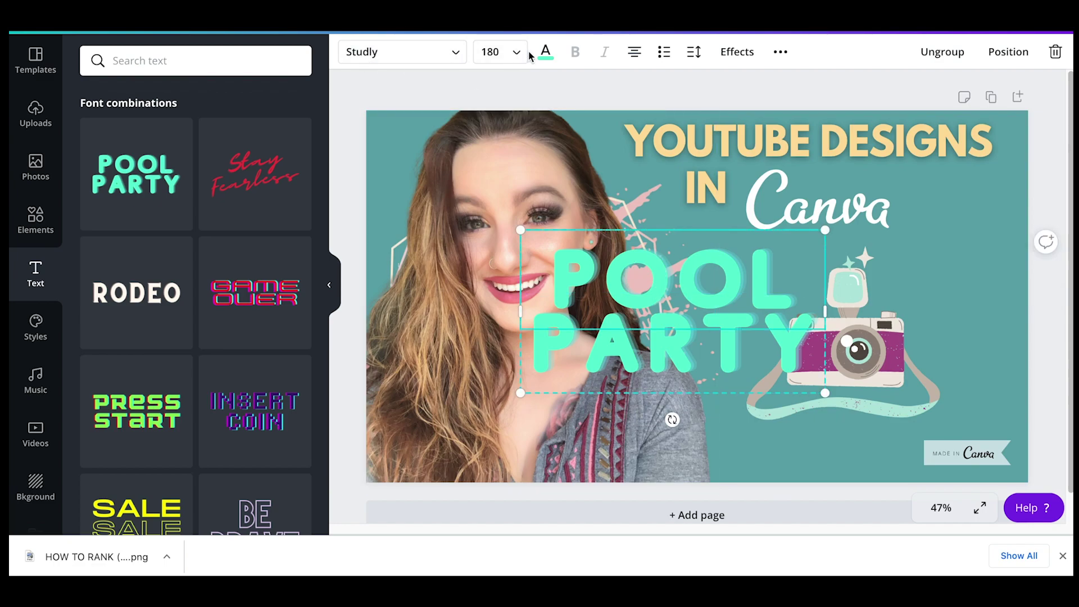
{"action": "left_click", "coordinate": [656, 248]}
{"action": "key", "text": "Delete"}
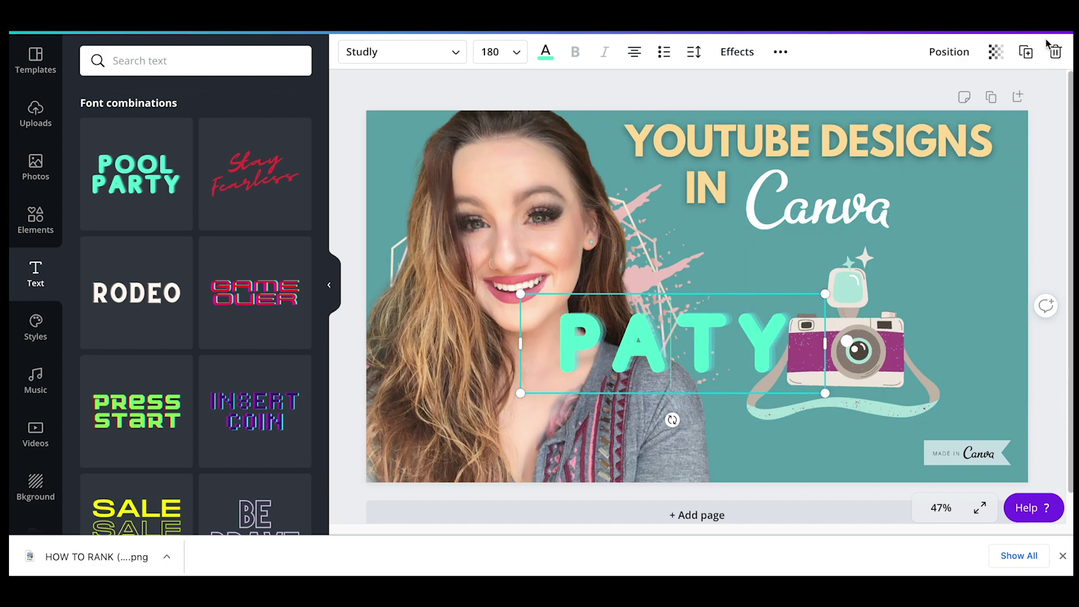
{"action": "left_click", "coordinate": [1055, 50]}
- Add the Opportunity sign photo toward the right and remove its background
{"action": "left_click", "coordinate": [30, 168]}
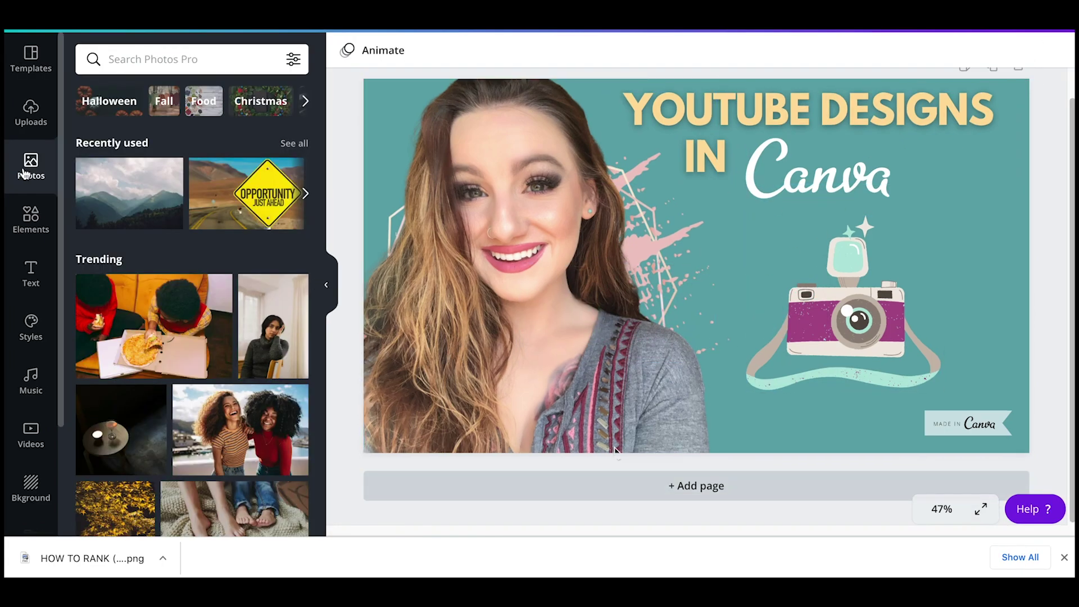
{"action": "scroll", "coordinate": [216, 381], "scroll_direction": "down", "scroll_amount": 3}
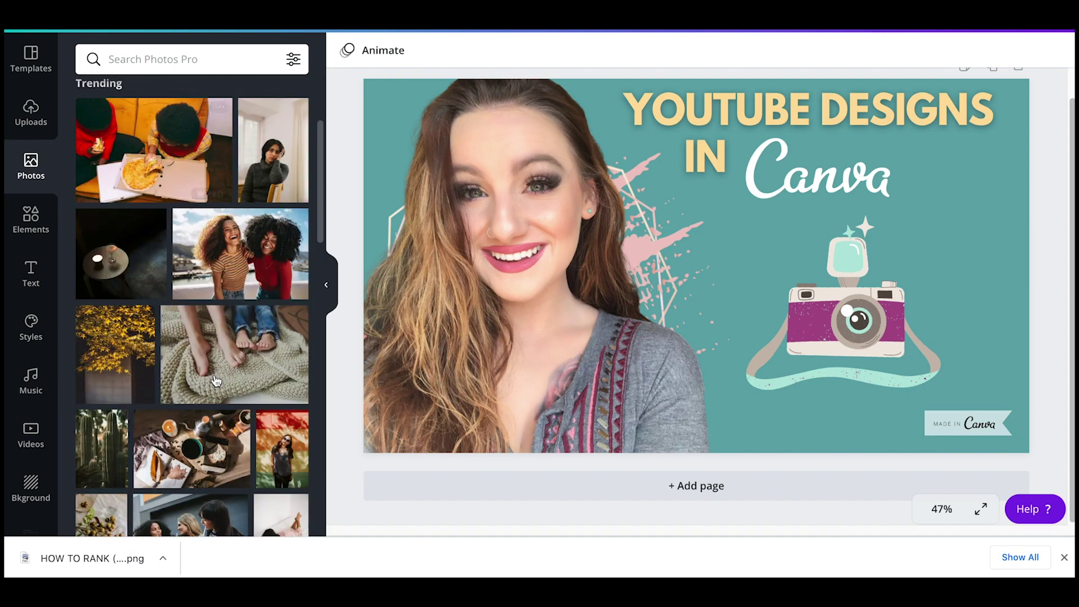
{"action": "scroll", "coordinate": [217, 382], "scroll_direction": "down", "scroll_amount": 10}
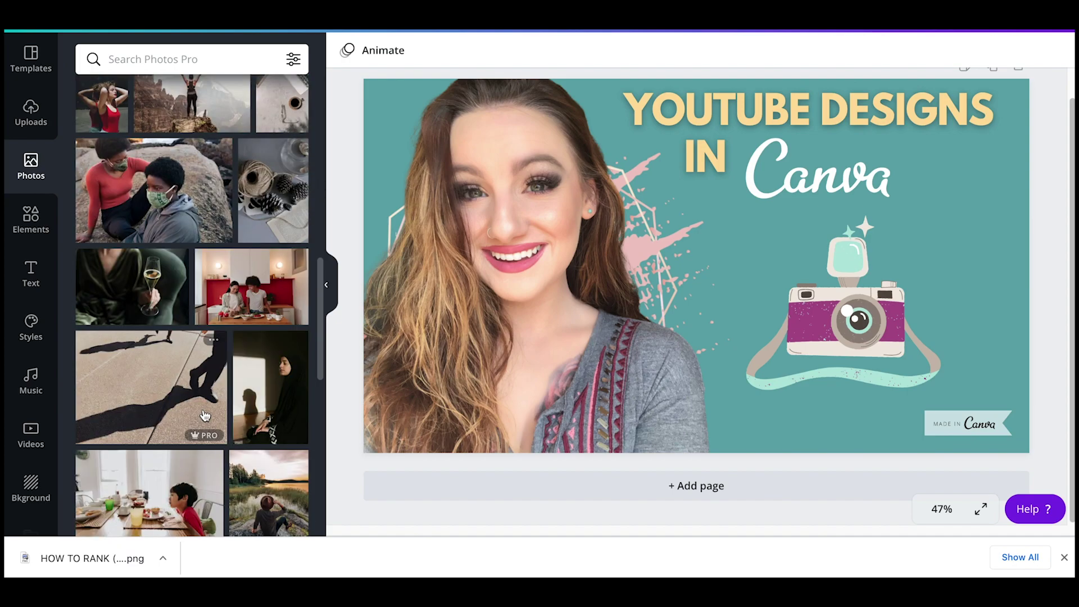
{"action": "scroll", "coordinate": [206, 415], "scroll_direction": "down", "scroll_amount": 8}
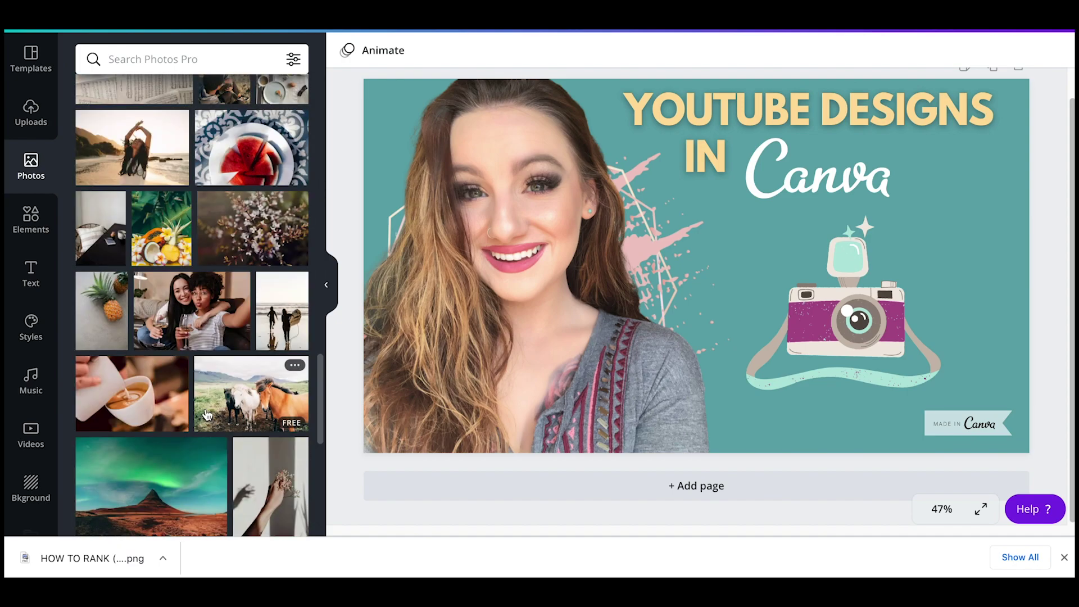
{"action": "scroll", "coordinate": [207, 414], "scroll_direction": "up", "scroll_amount": 20}
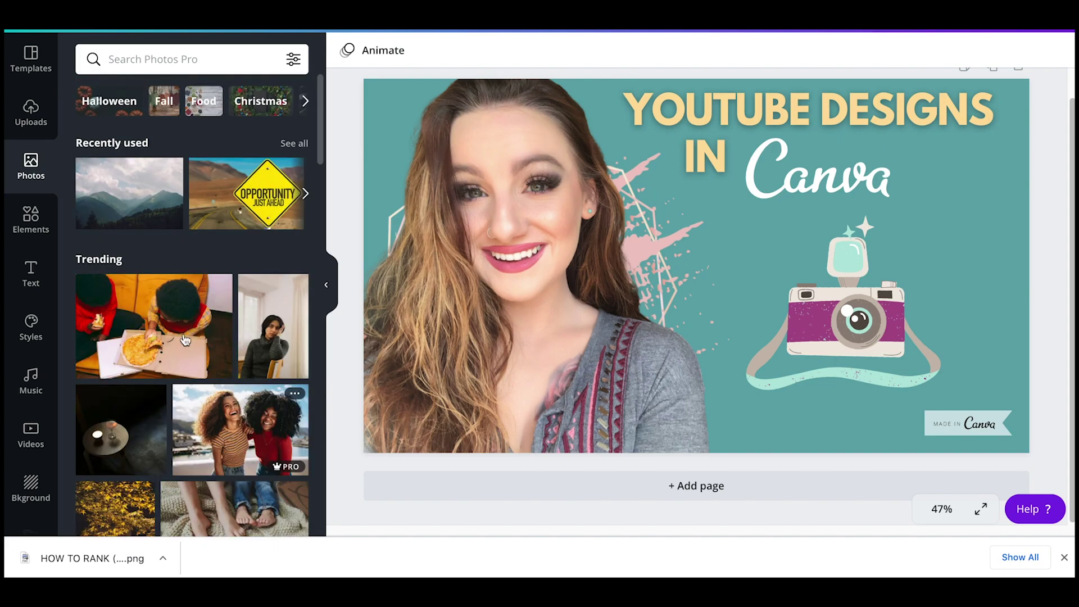
{"action": "left_click", "coordinate": [218, 223]}
{"action": "left_click_drag", "start_coordinate": [742, 328], "coordinate": [712, 351]}
{"action": "left_click", "coordinate": [363, 59]}
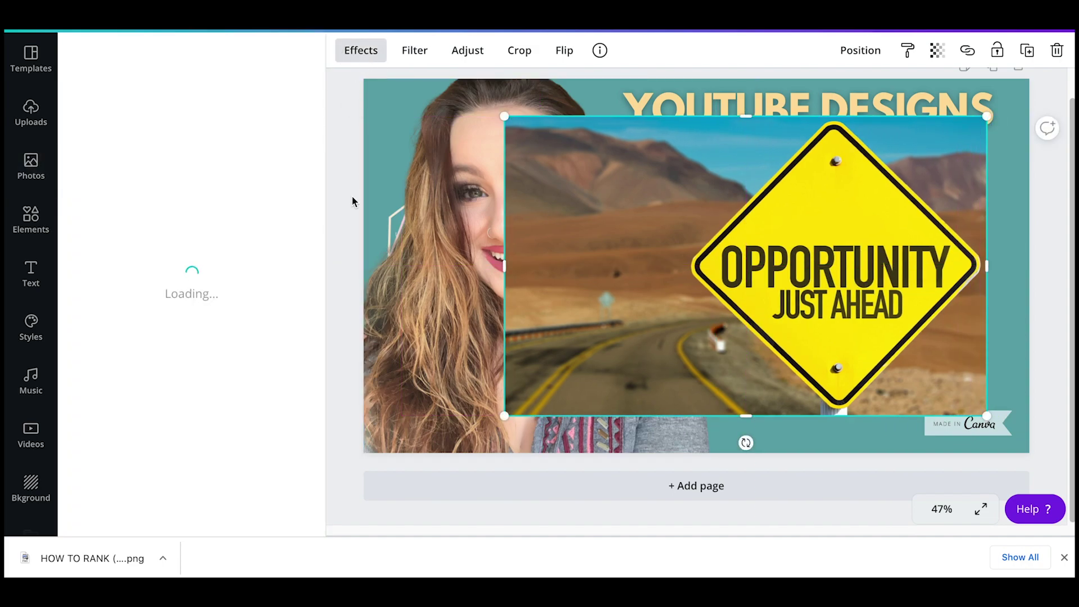
{"action": "left_click", "coordinate": [212, 115]}
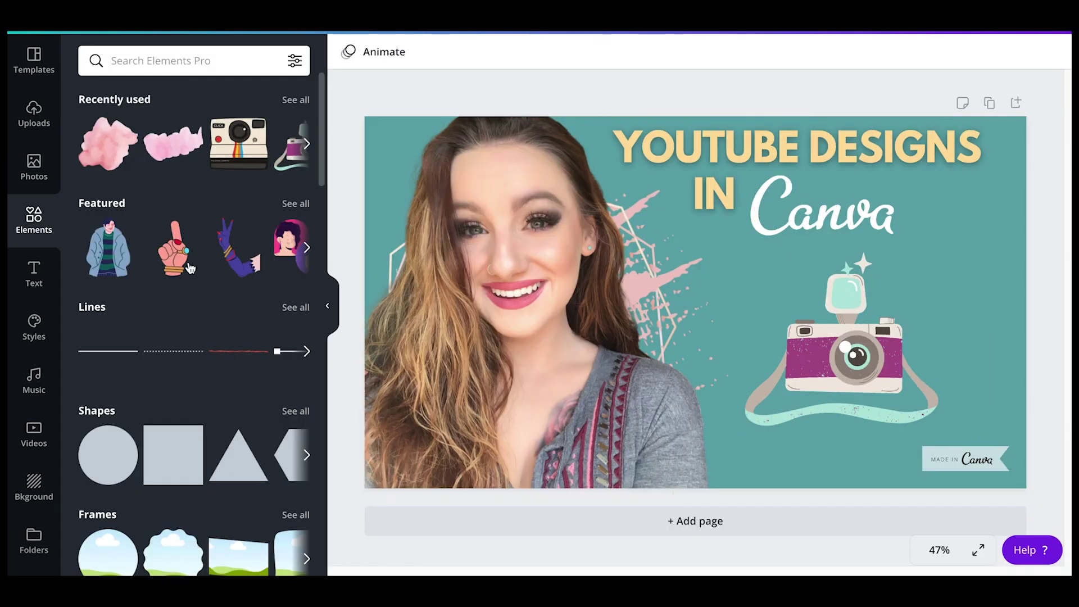
- Search Elements for 'pain splatter' graphics, then replace the query with 'paint san'
{"action": "left_click", "coordinate": [186, 56]}
{"action": "type", "text": "pain spla"}
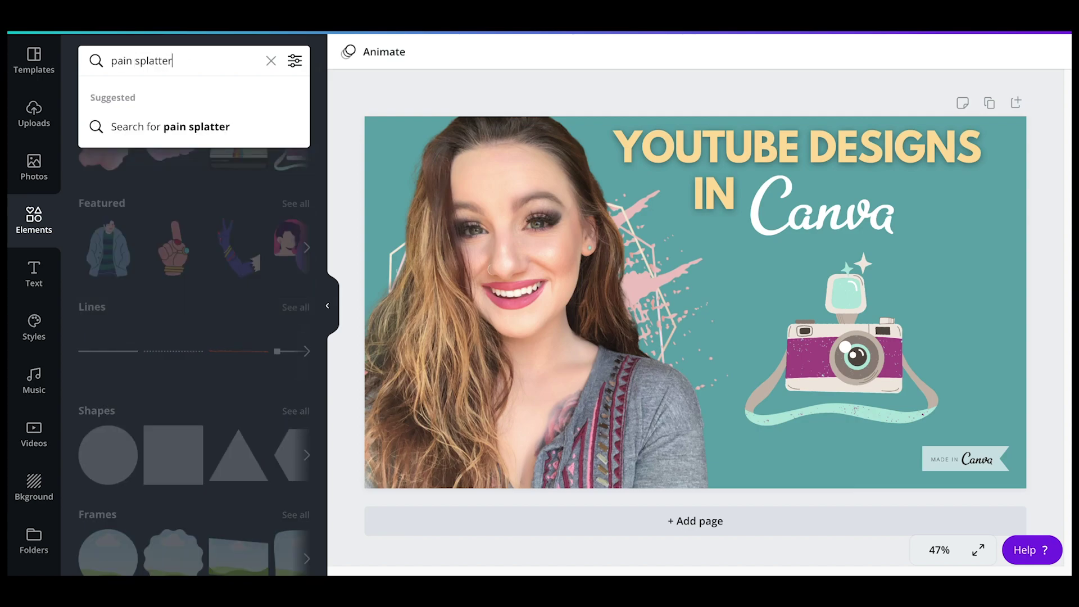
{"action": "type", "text": "tter"}
{"action": "key", "text": "Return"}
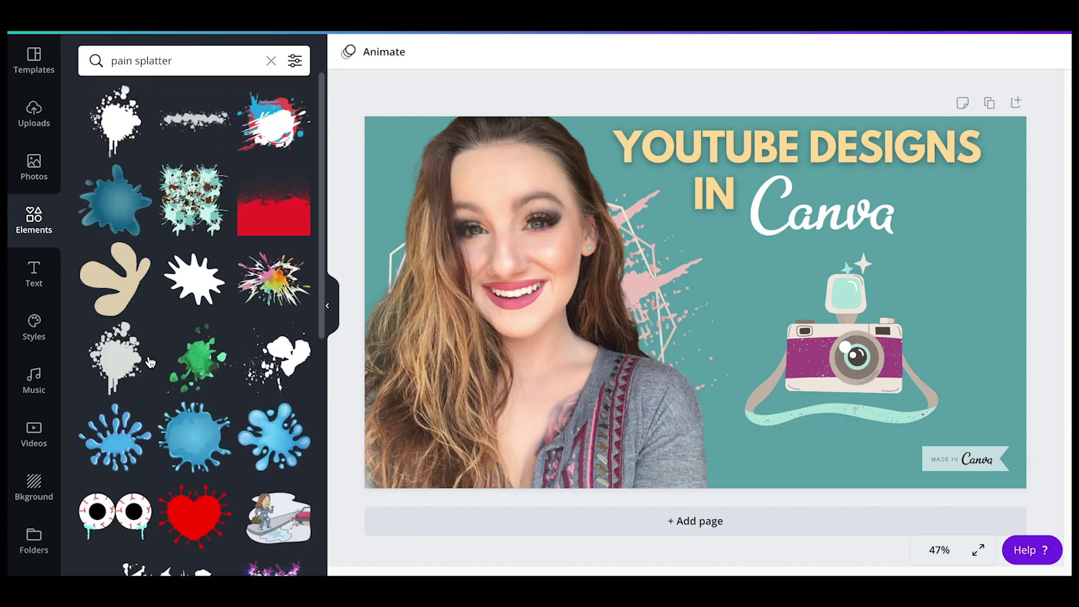
{"action": "scroll", "coordinate": [150, 362], "scroll_direction": "down", "scroll_amount": 5}
{"action": "scroll", "coordinate": [151, 359], "scroll_direction": "up", "scroll_amount": 5}
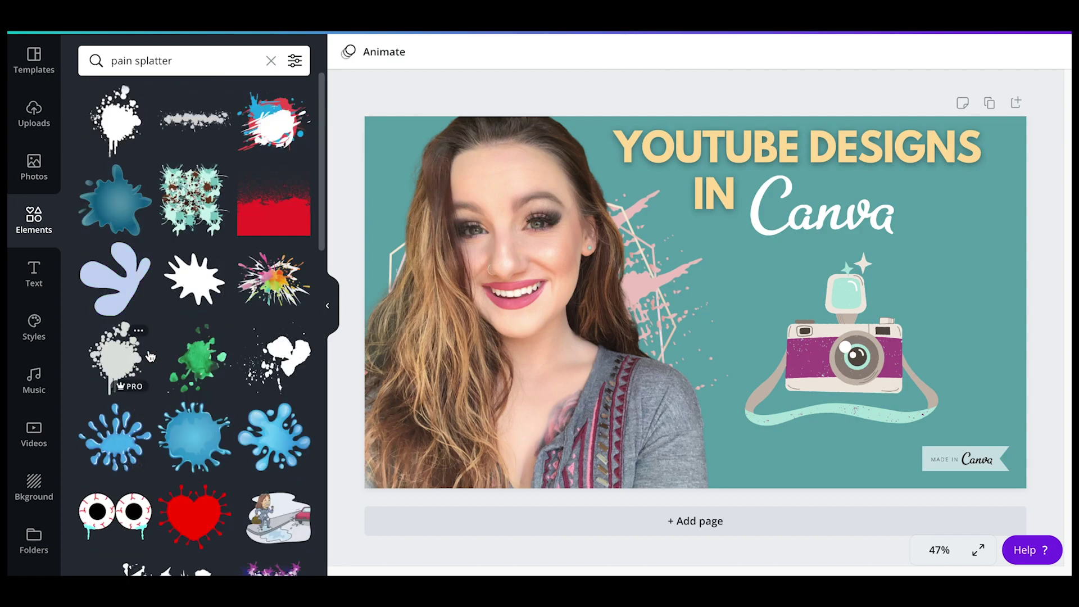
{"action": "left_click", "coordinate": [193, 60]}
{"action": "left_click_drag", "start_coordinate": [193, 60], "coordinate": [121, 60]}
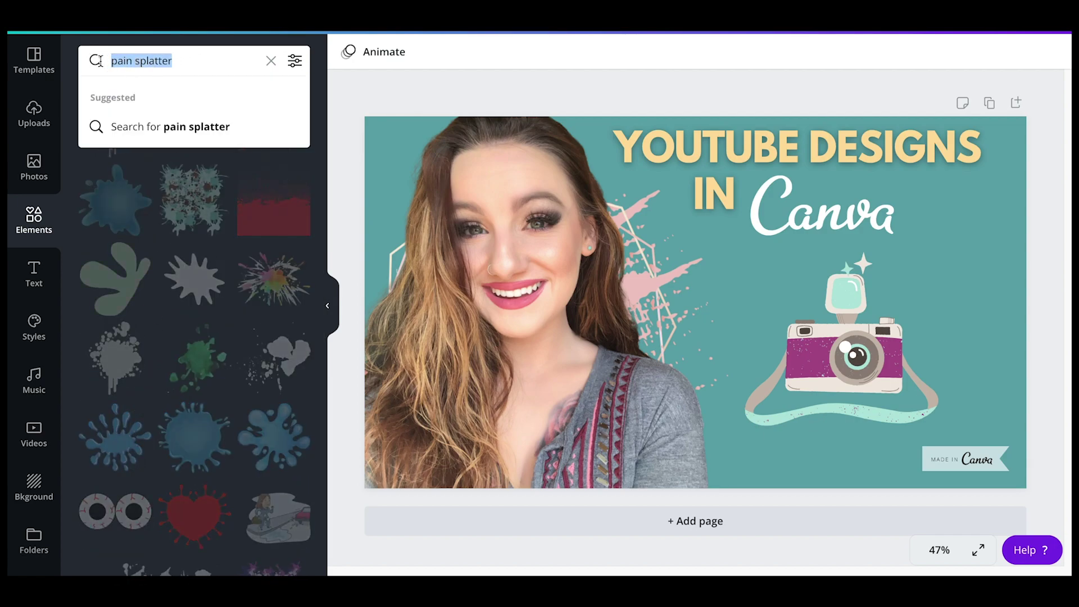
{"action": "type", "text": "paint s"}
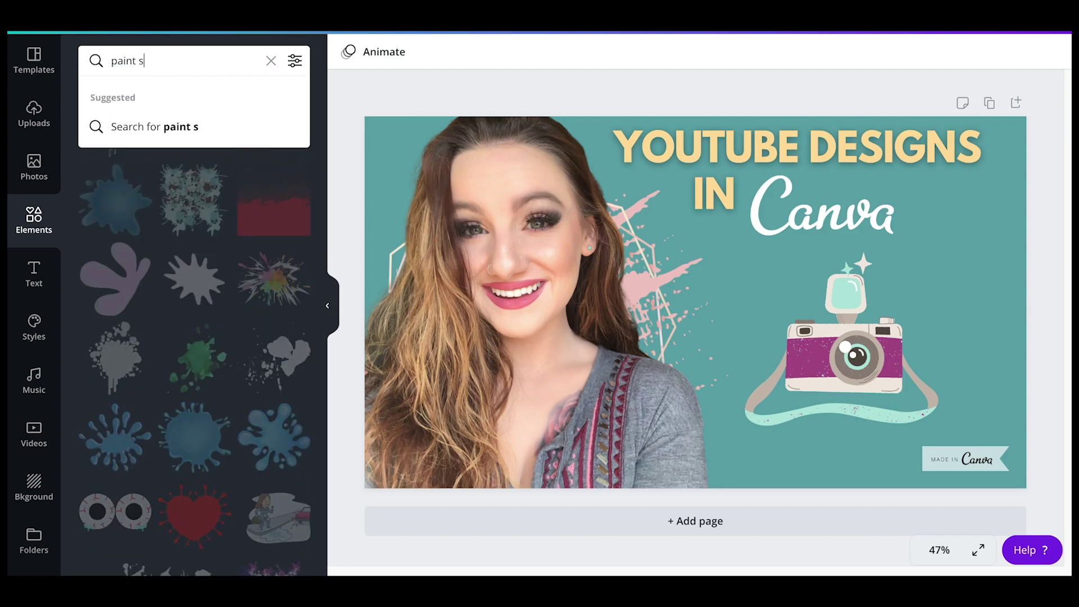
{"action": "type", "text": "an"}
{"action": "key", "text": "Return"}
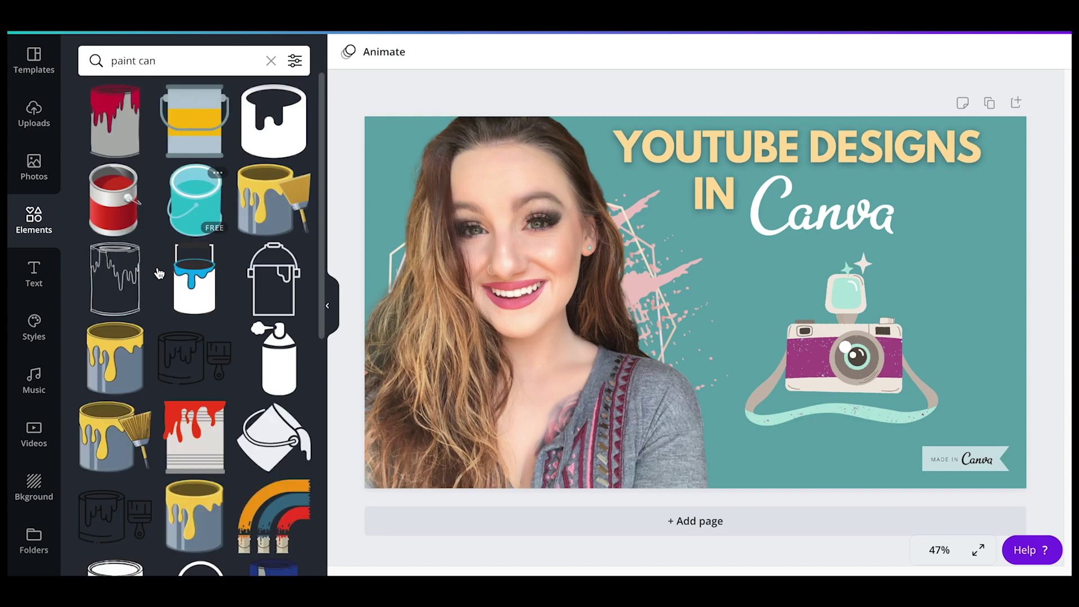
- Search Elements for 'ca' (Canva) graphics, then for 'youtube' graphics
{"action": "left_click", "coordinate": [270, 61]}
{"action": "type", "text": "canva"}
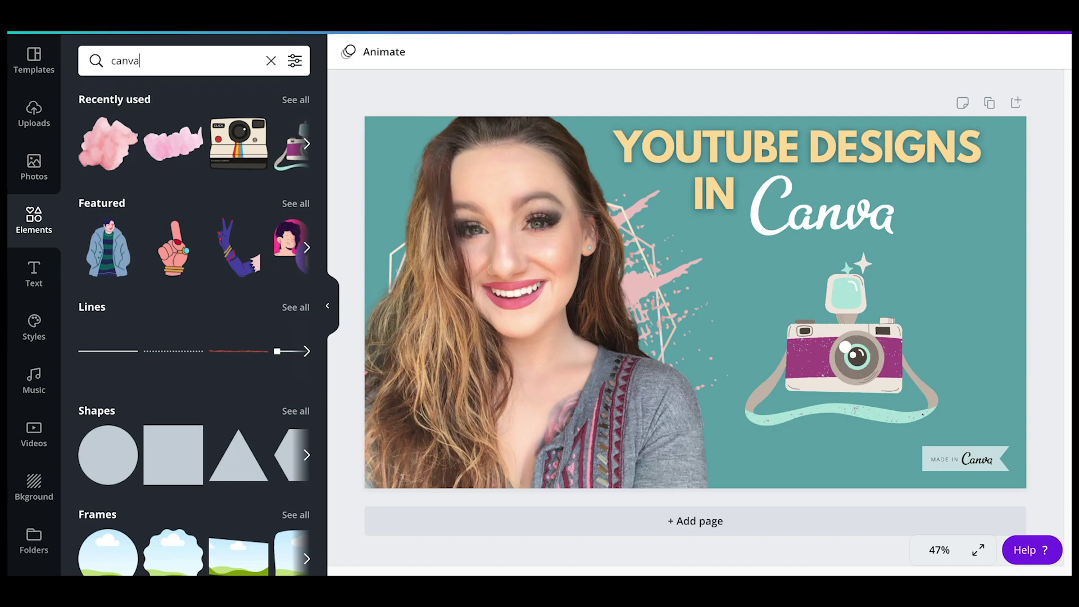
{"action": "key", "text": "Return"}
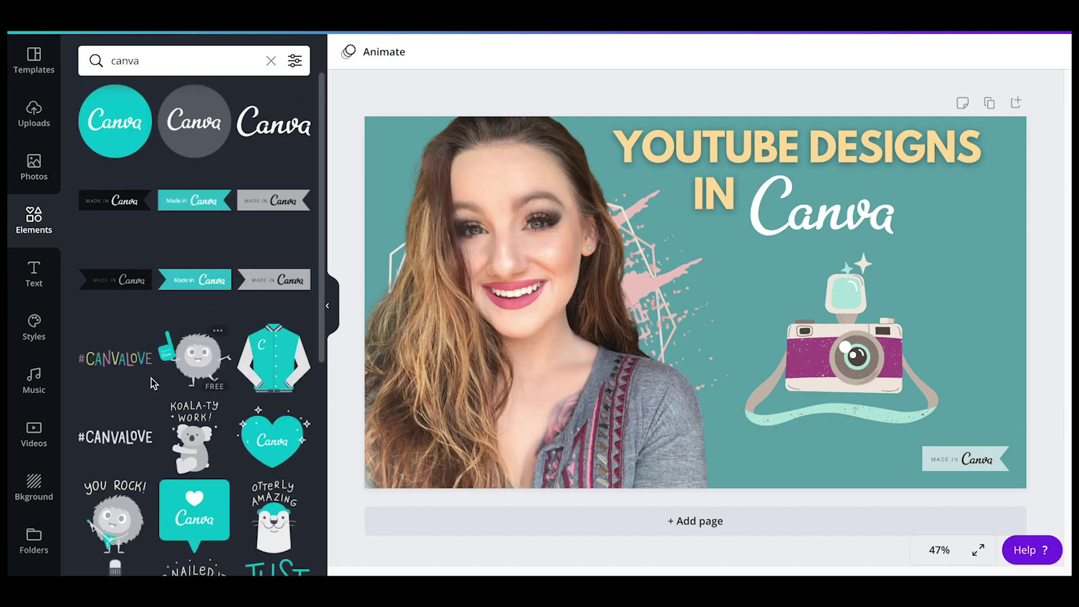
{"action": "left_click", "coordinate": [270, 61]}
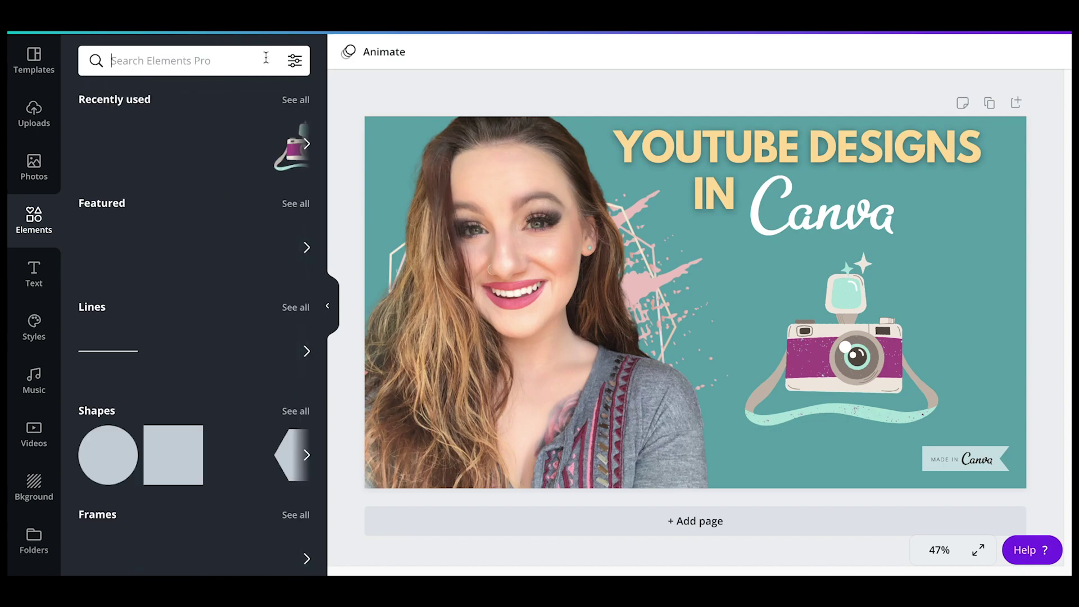
{"action": "type", "text": "youtube"}
{"action": "key", "text": "Return"}
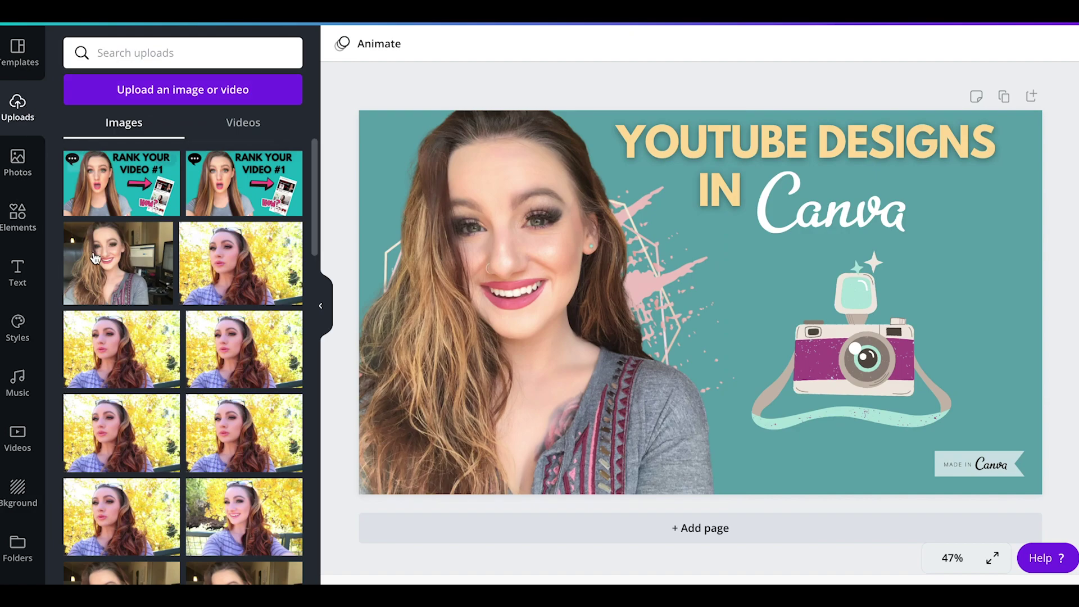
- Browse Templates, Uploads, Photos, Elements, Text and Styles in the sidebar in turn
{"action": "scroll", "coordinate": [272, 357], "scroll_direction": "down", "scroll_amount": 2}
{"action": "scroll", "coordinate": [272, 356], "scroll_direction": "down", "scroll_amount": 3}
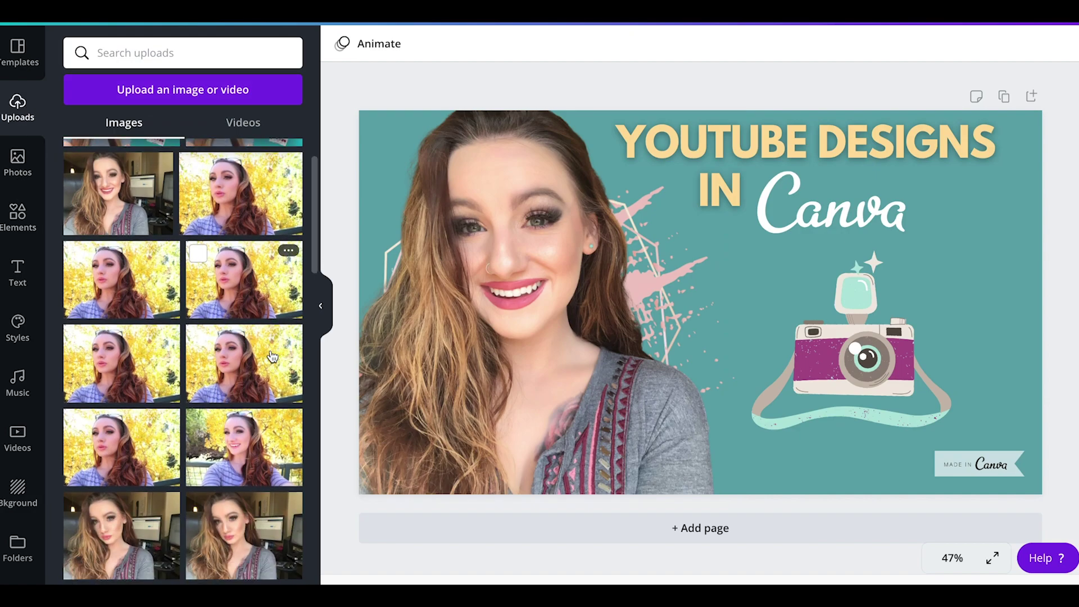
{"action": "scroll", "coordinate": [272, 357], "scroll_direction": "up", "scroll_amount": 5}
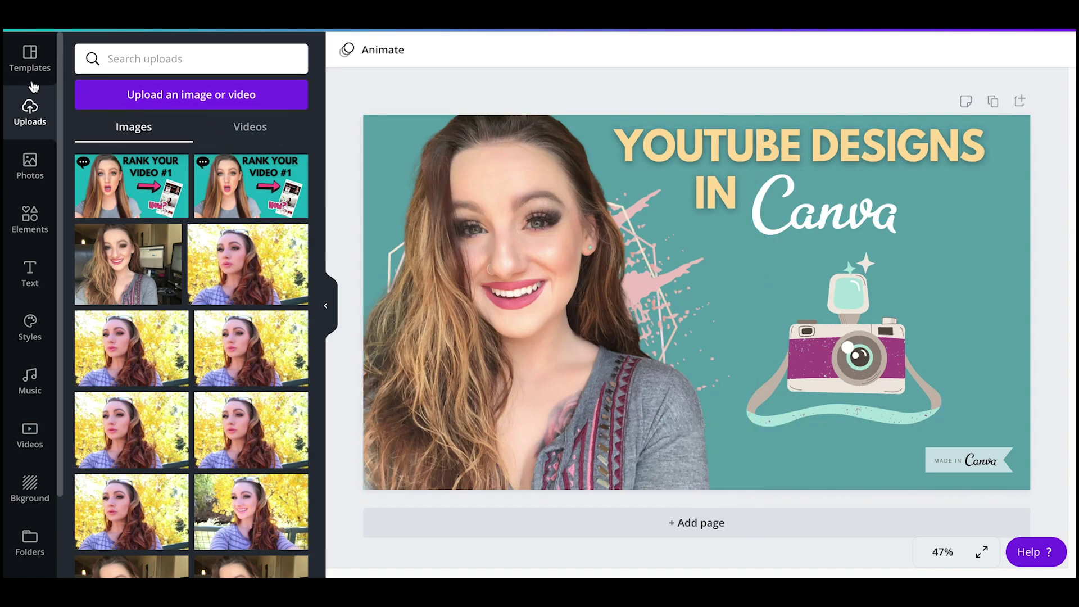
{"action": "left_click", "coordinate": [30, 57]}
{"action": "left_click", "coordinate": [34, 121]}
{"action": "left_click", "coordinate": [30, 164]}
{"action": "left_click", "coordinate": [32, 213]}
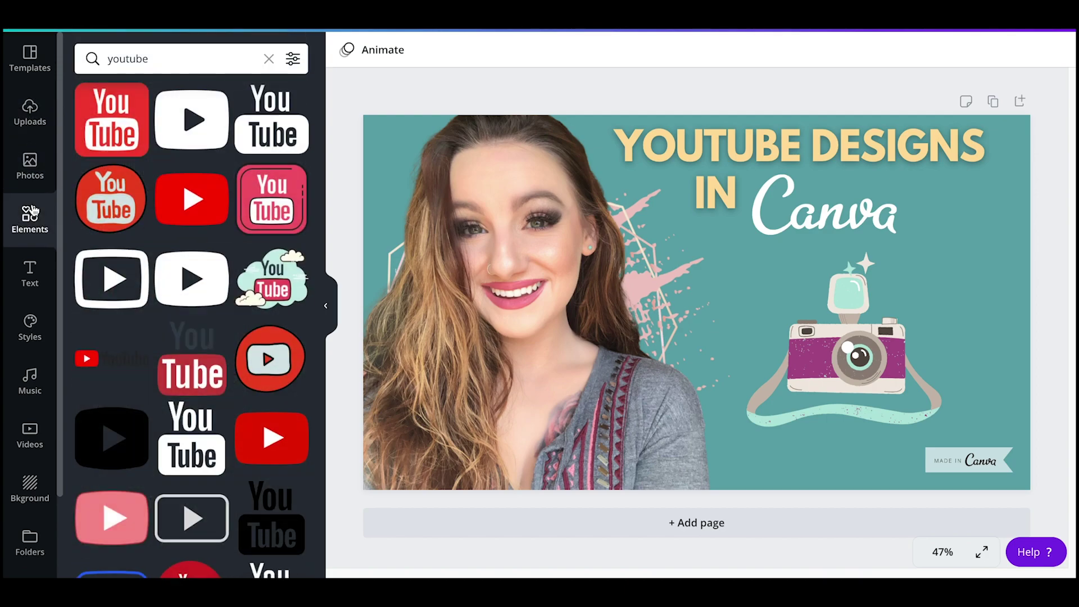
{"action": "left_click", "coordinate": [30, 271]}
{"action": "left_click", "coordinate": [47, 337]}
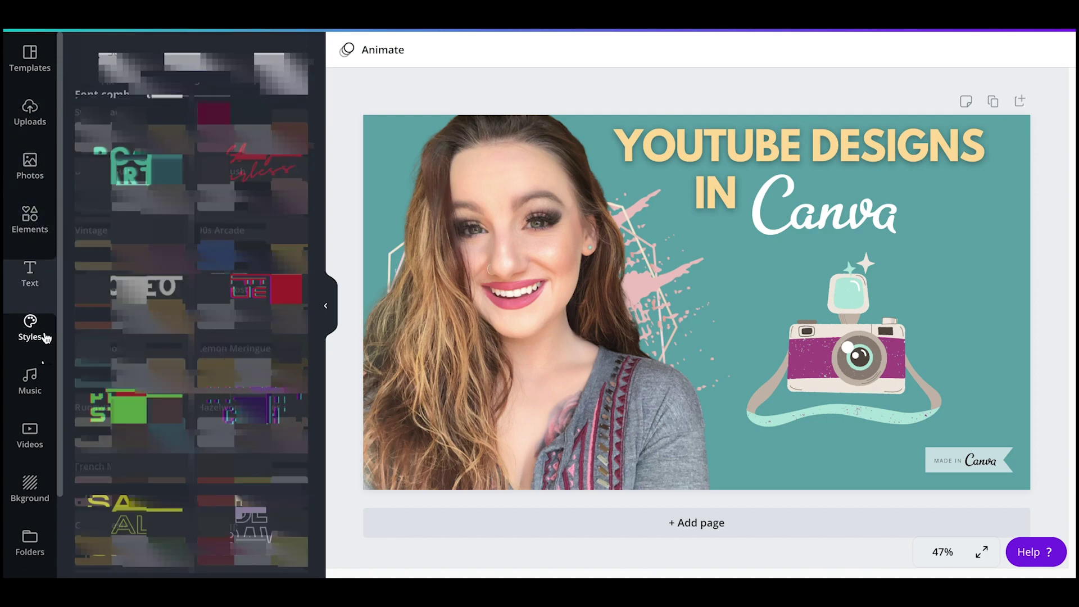